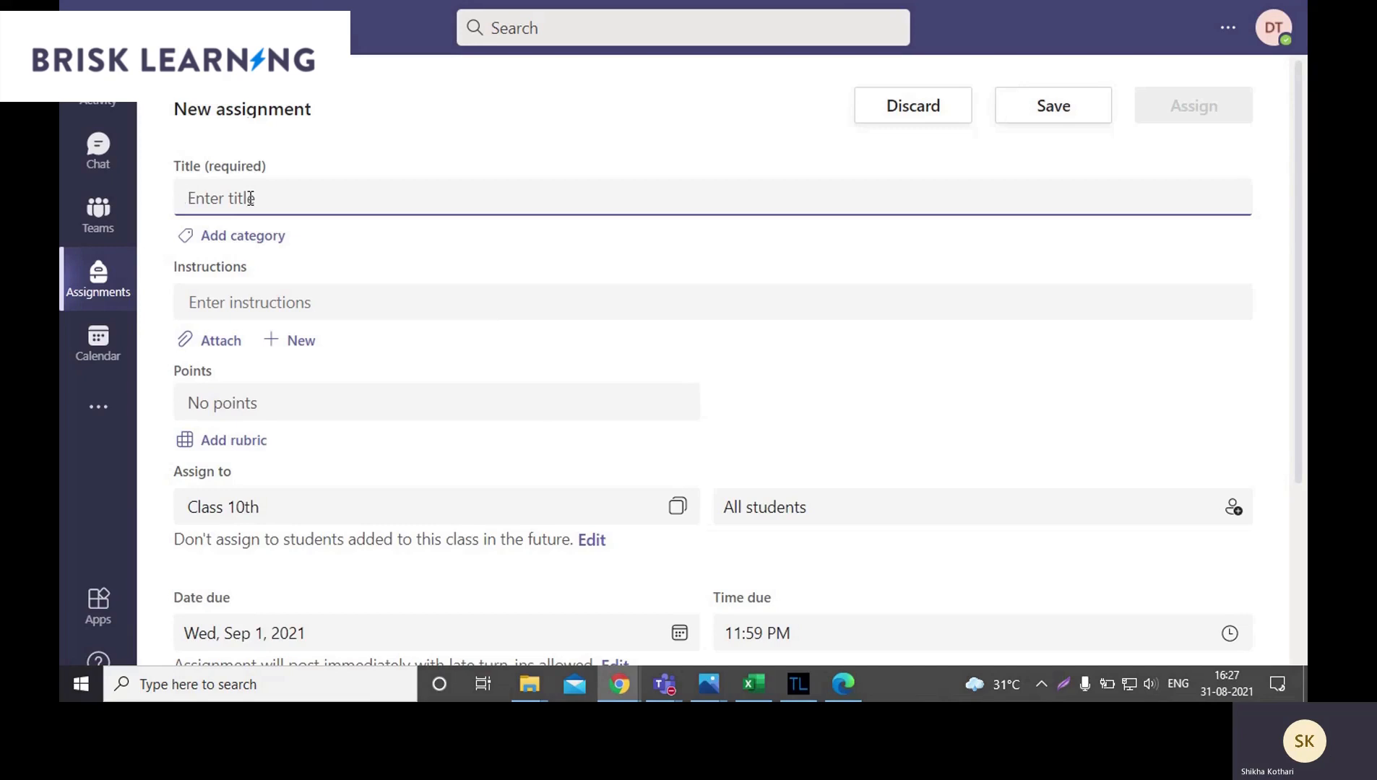
- Fill in the new assignment with the title "Evaporation project", the instructions "Put your own notes" and 20 points
{"action": "type", "text": "Eva"}
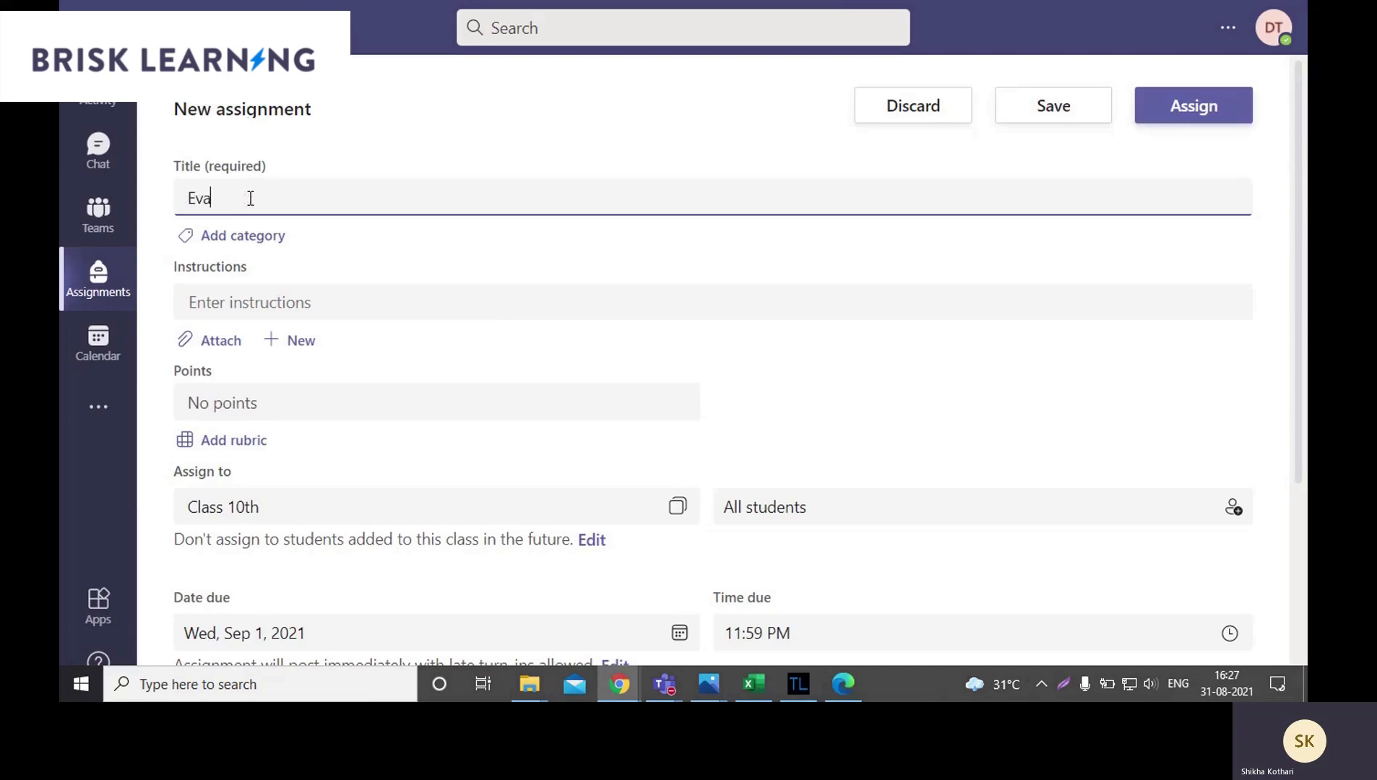
{"action": "type", "text": "poration project"}
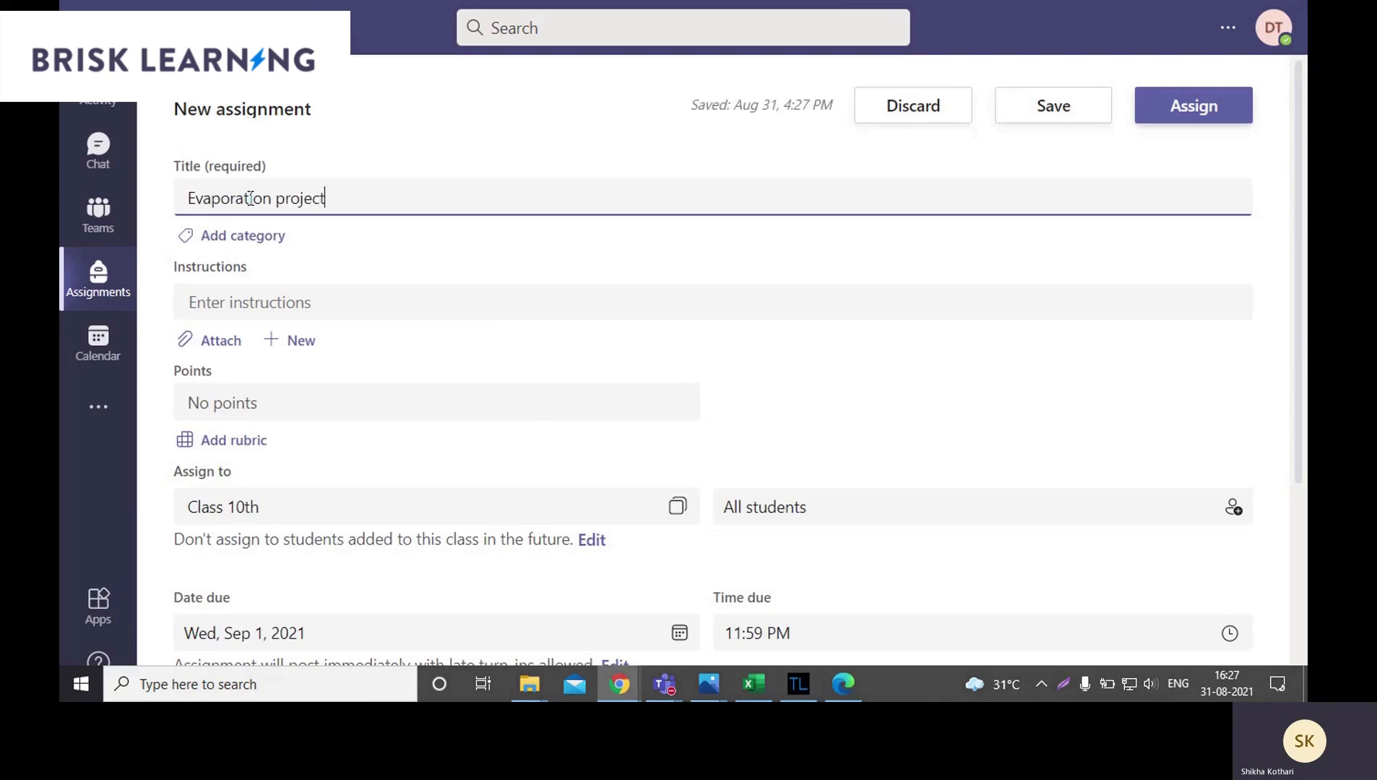
{"action": "left_click", "coordinate": [283, 315]}
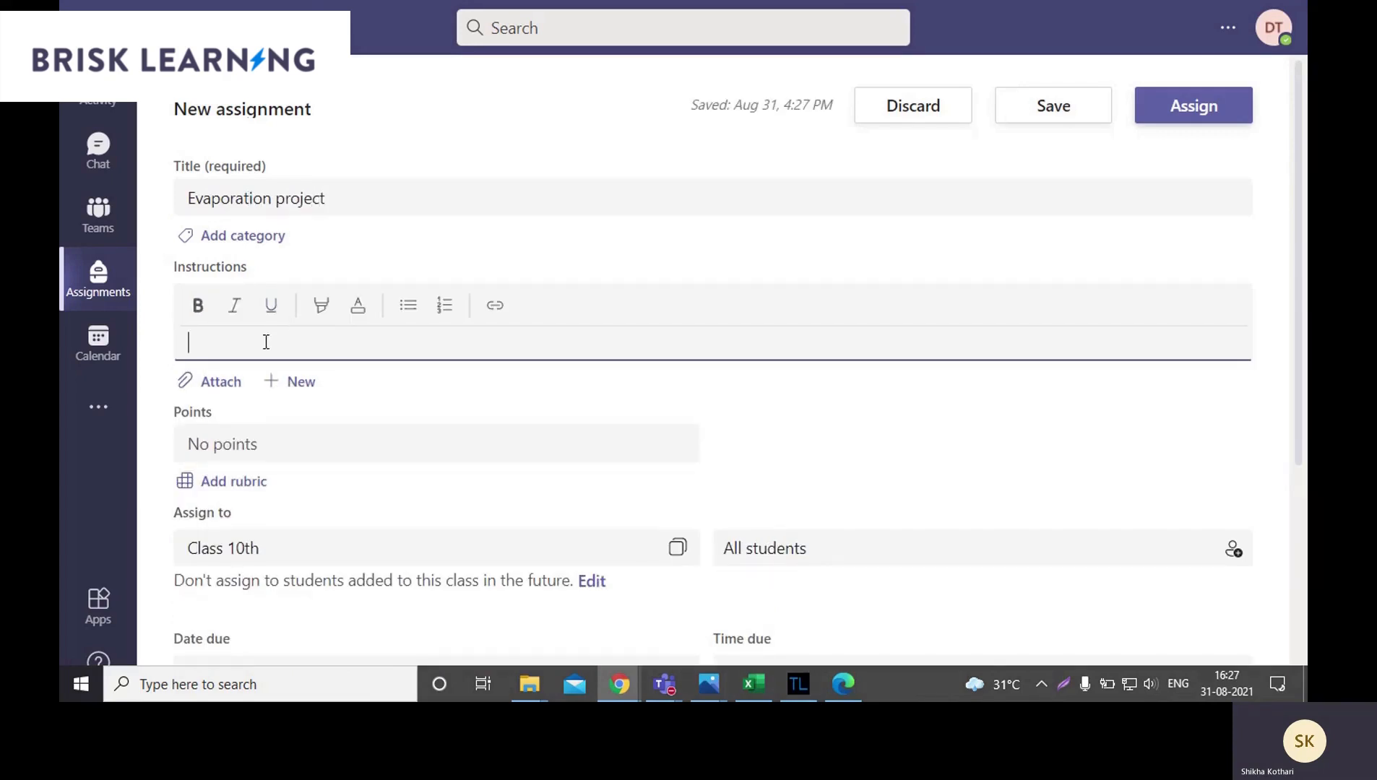
{"action": "type", "text": "Put your own notes"}
{"action": "left_click", "coordinate": [253, 453]}
{"action": "type", "text": "20"}
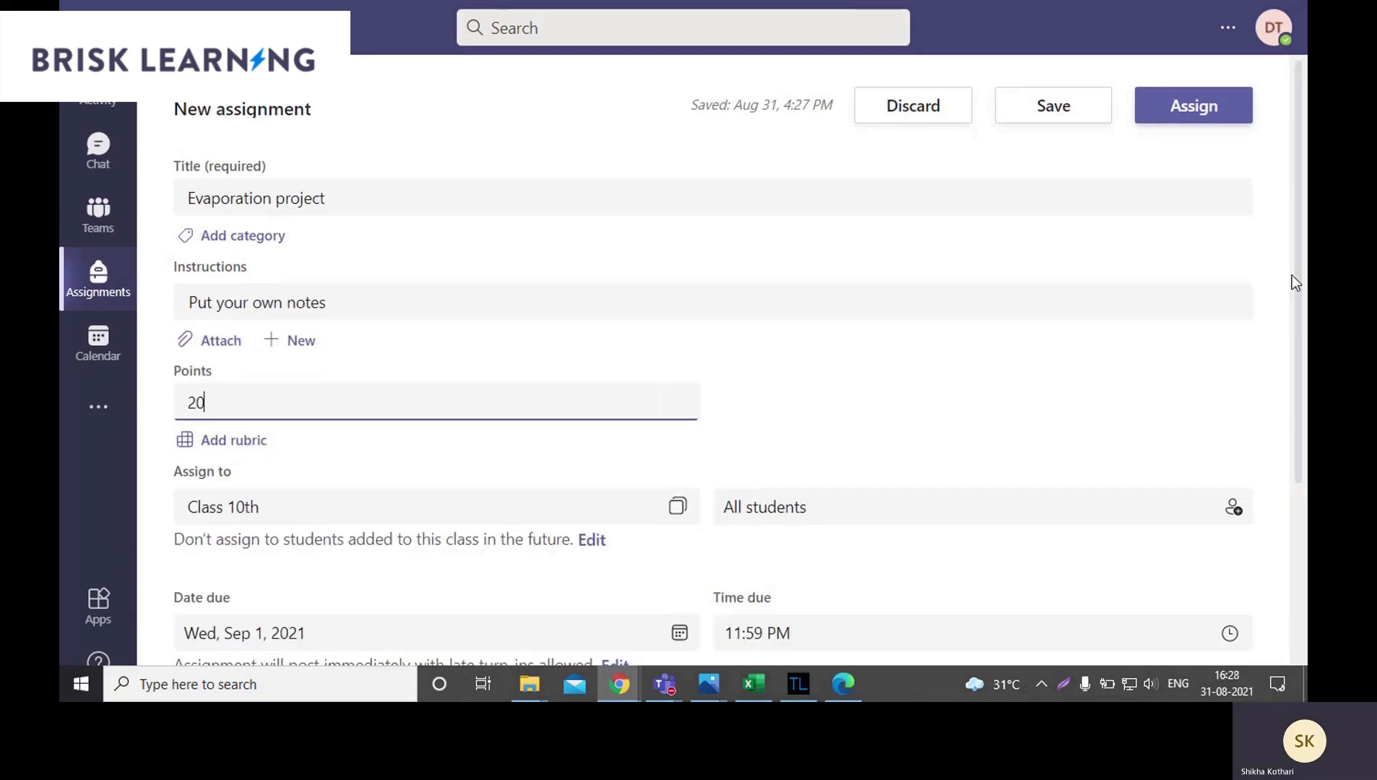
- Choose groups of students as the recipients of the Class 10th assignment
{"action": "scroll", "coordinate": [1293, 289], "scroll_direction": "down", "scroll_amount": 2}
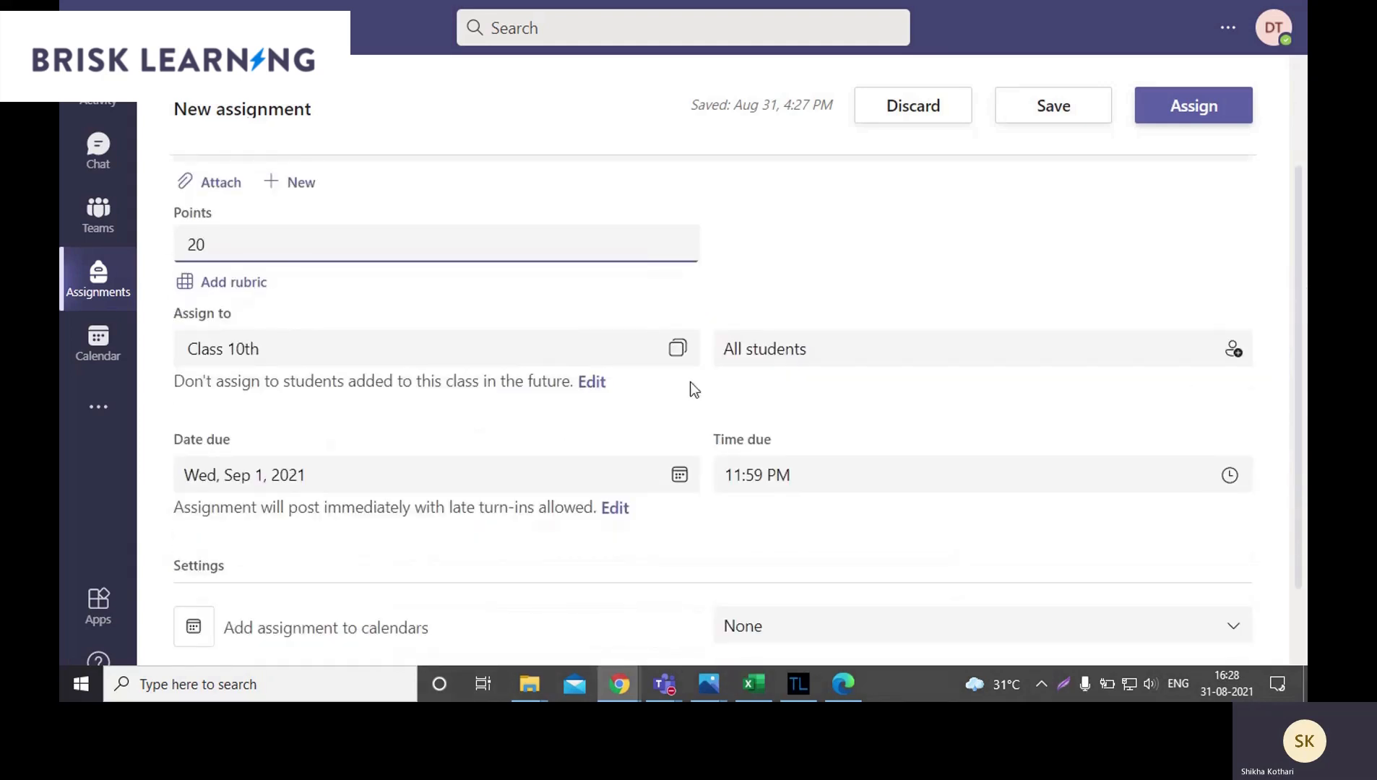
{"action": "left_click", "coordinate": [765, 347]}
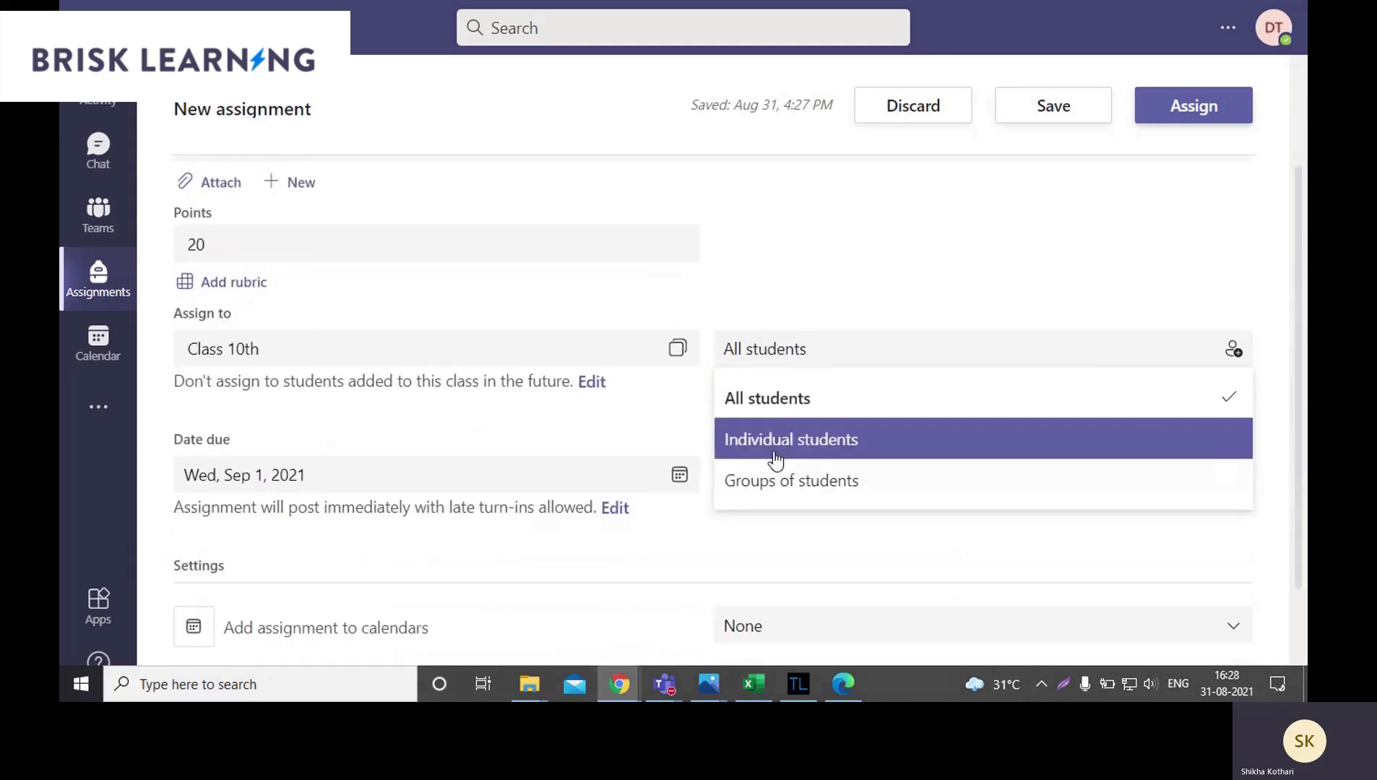
{"action": "left_click", "coordinate": [778, 482]}
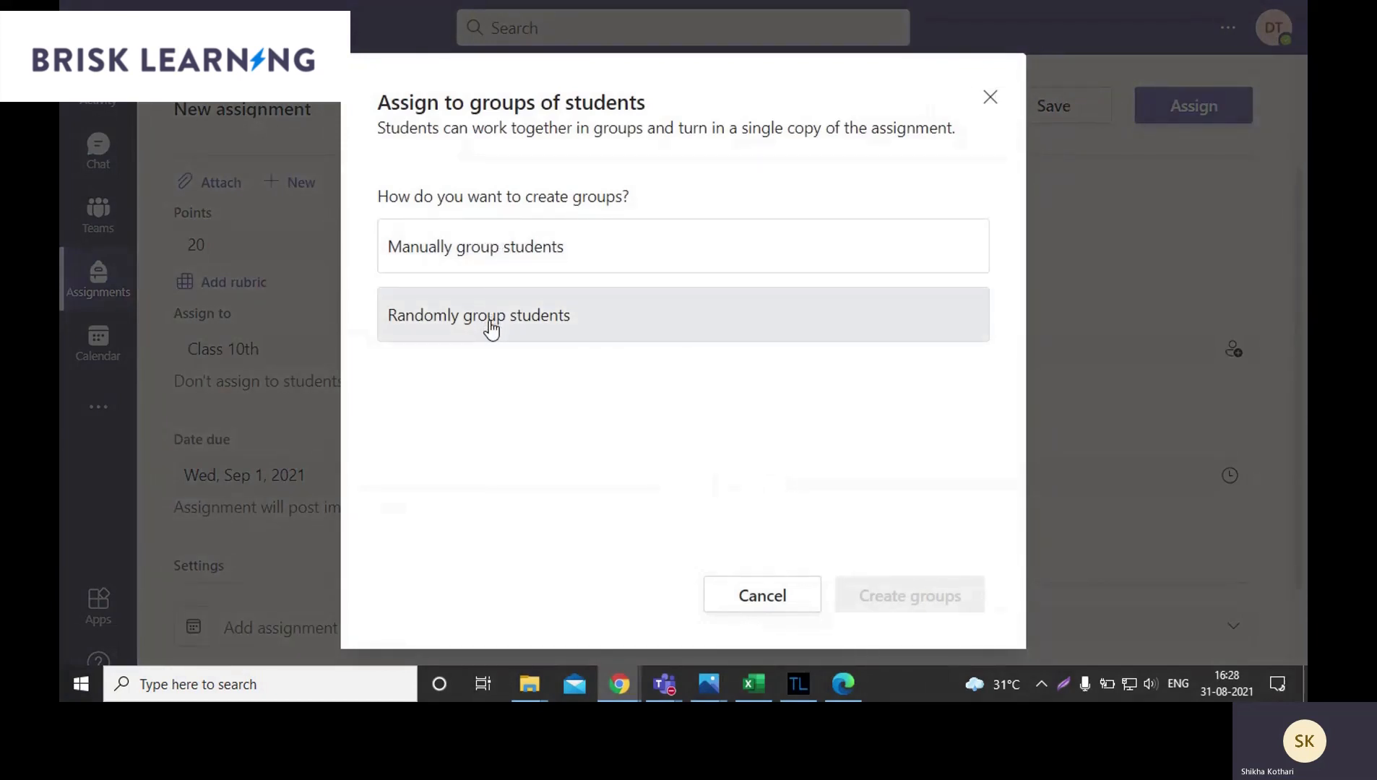
- Group students manually and create Group 1 with the first, third, fourth, sixth and seventh students on the list
{"action": "left_click", "coordinate": [501, 253]}
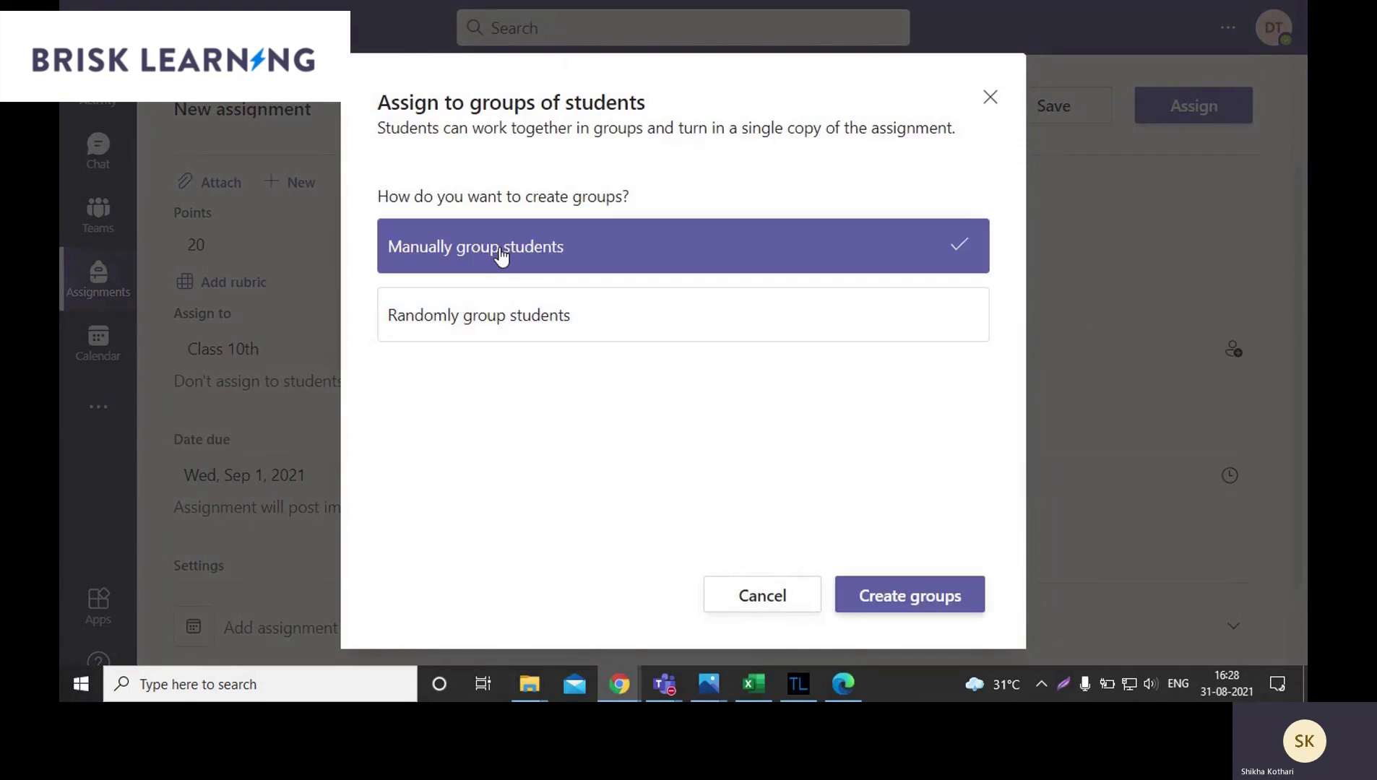
{"action": "left_click", "coordinate": [900, 603]}
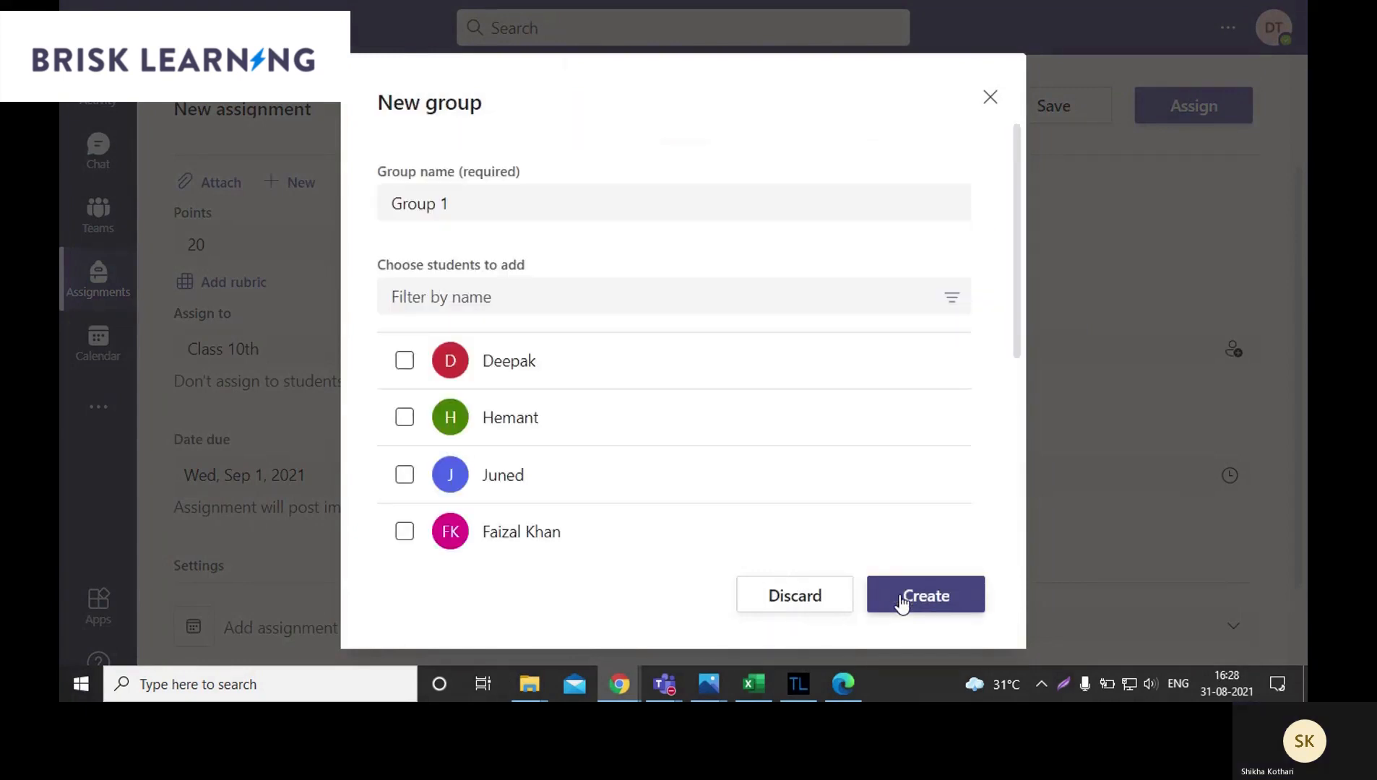
{"action": "left_click", "coordinate": [404, 360]}
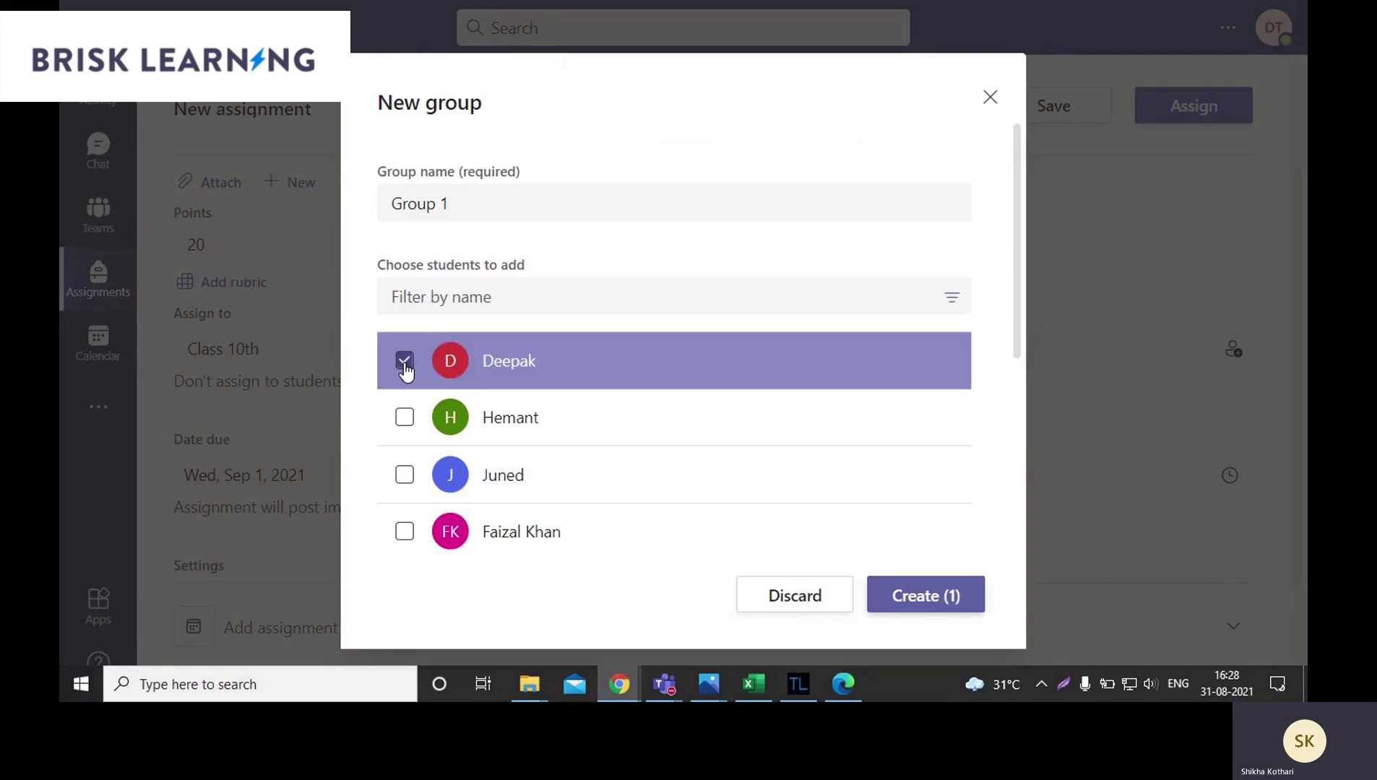
{"action": "left_click", "coordinate": [403, 476]}
{"action": "left_click", "coordinate": [405, 531]}
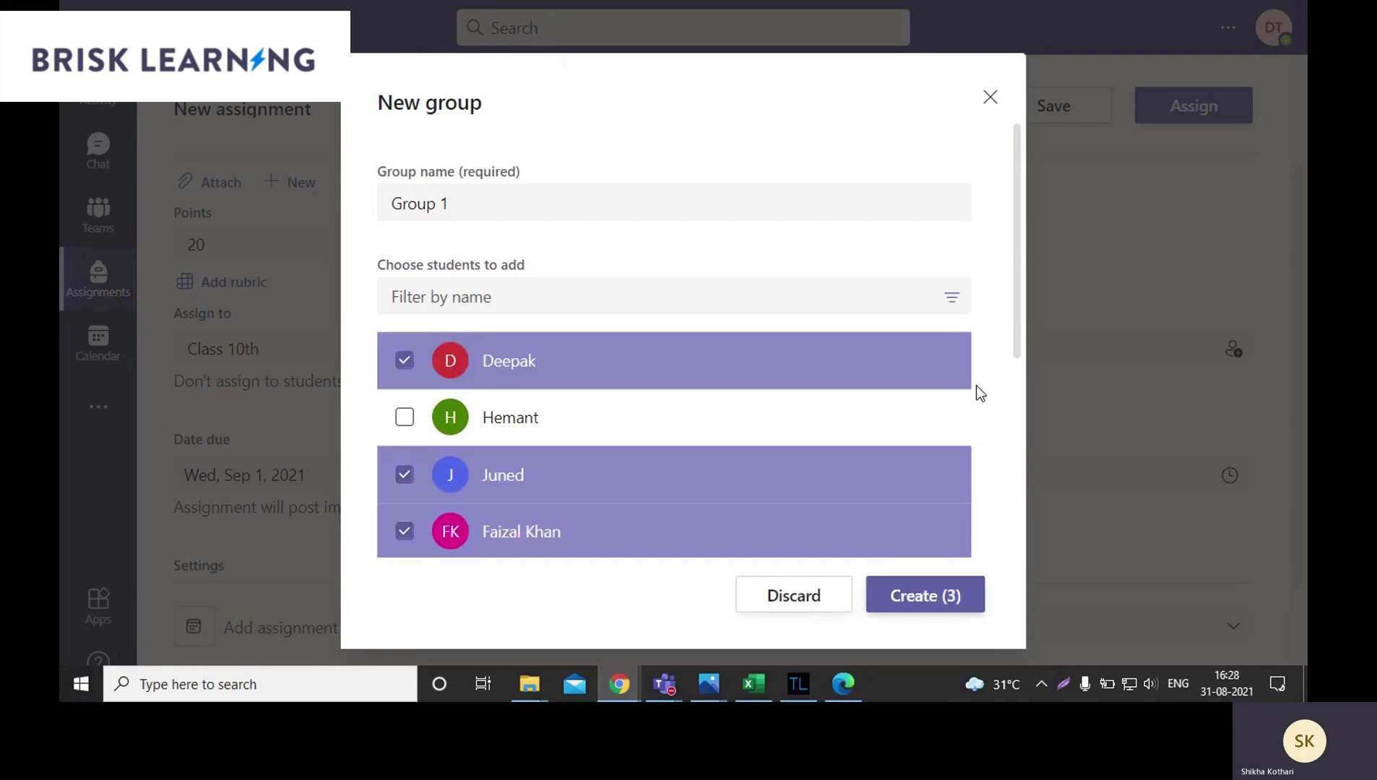
{"action": "left_click_drag", "start_coordinate": [1013, 239], "coordinate": [1020, 387]}
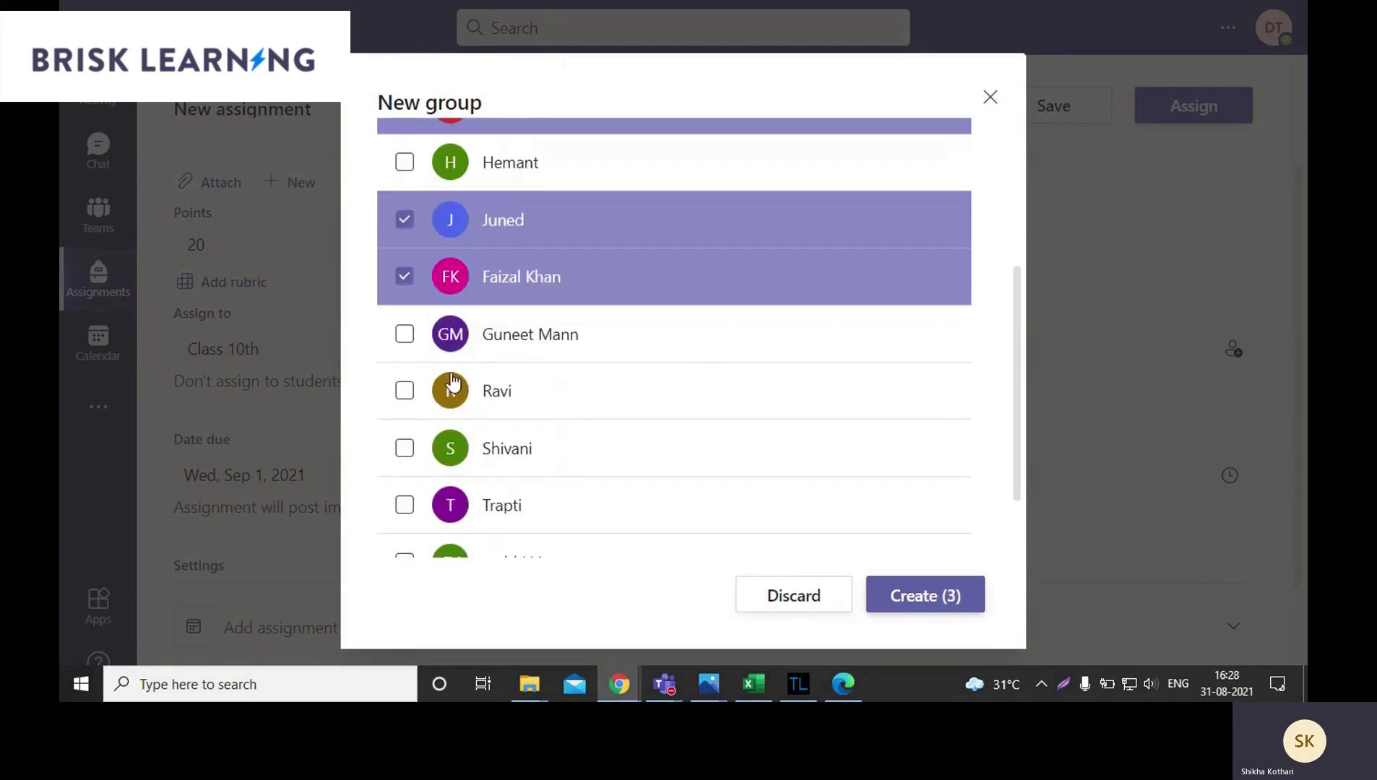
{"action": "left_click", "coordinate": [405, 393]}
{"action": "left_click", "coordinate": [406, 452]}
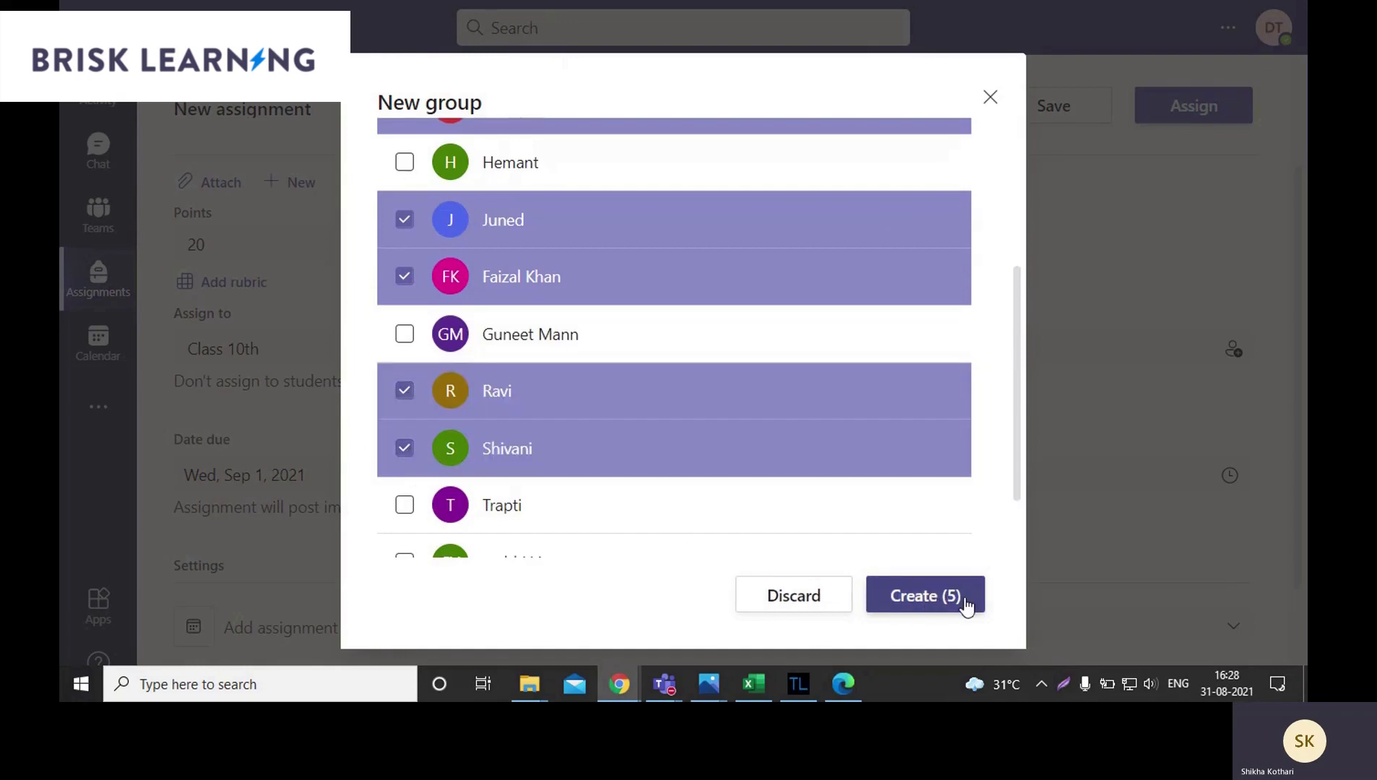
{"action": "left_click", "coordinate": [924, 596]}
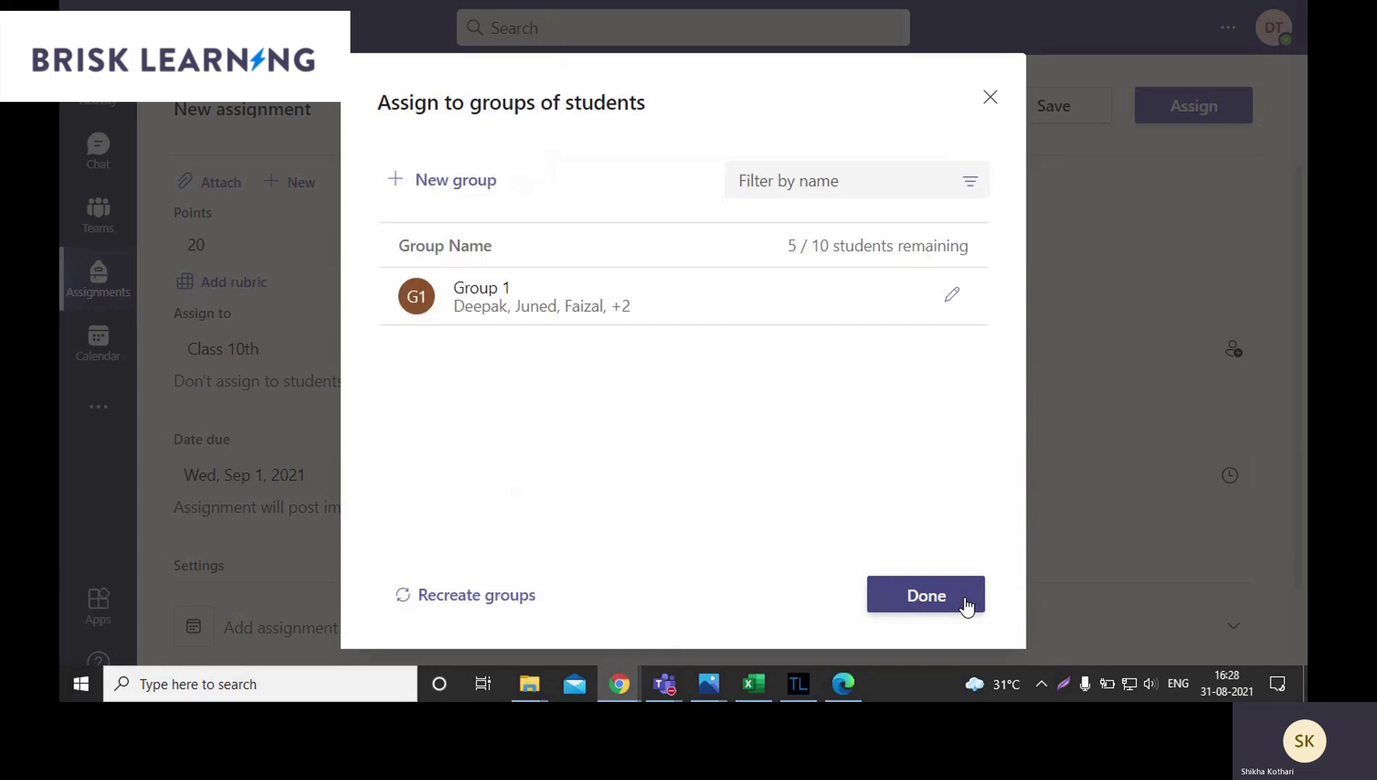
- Rename Group 1 as Alpha and update the group
{"action": "left_click", "coordinate": [954, 299]}
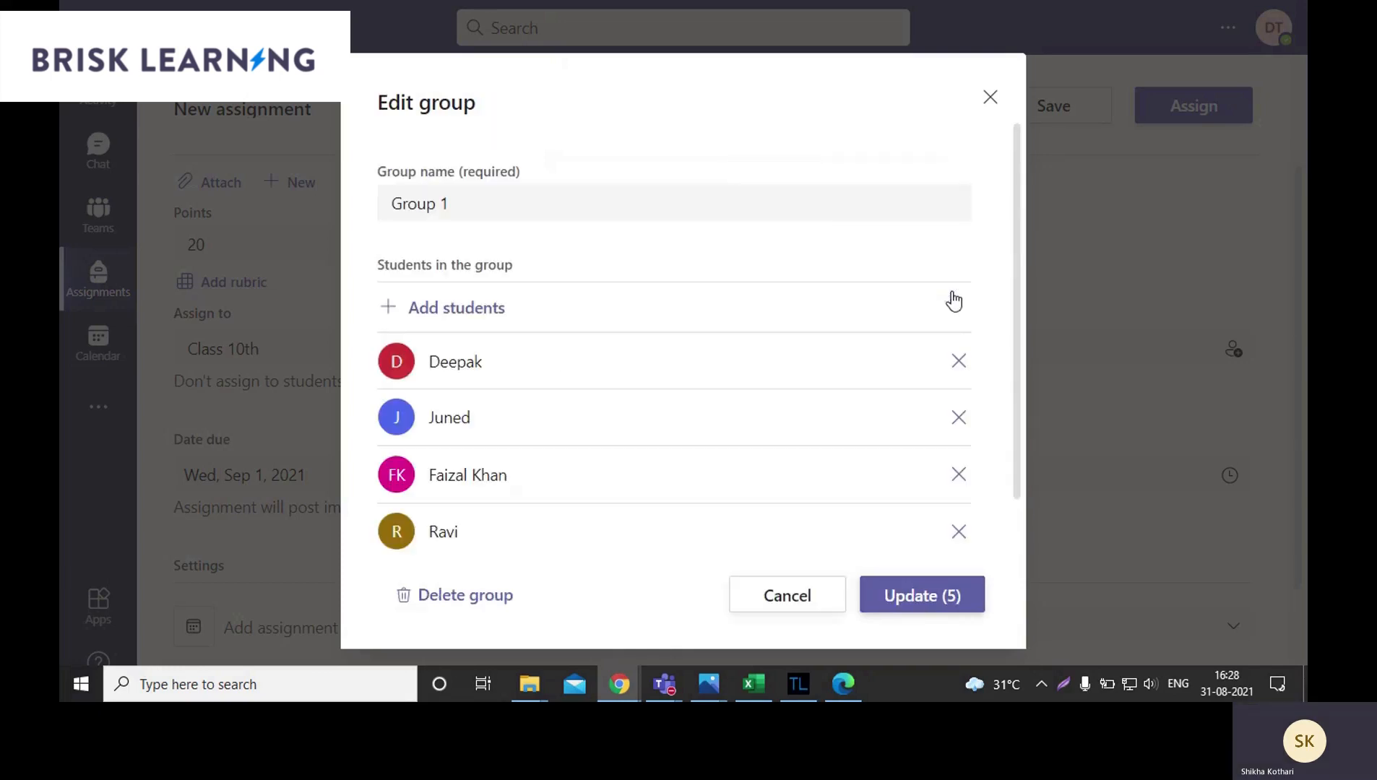
{"action": "left_click_drag", "start_coordinate": [507, 209], "coordinate": [266, 208]}
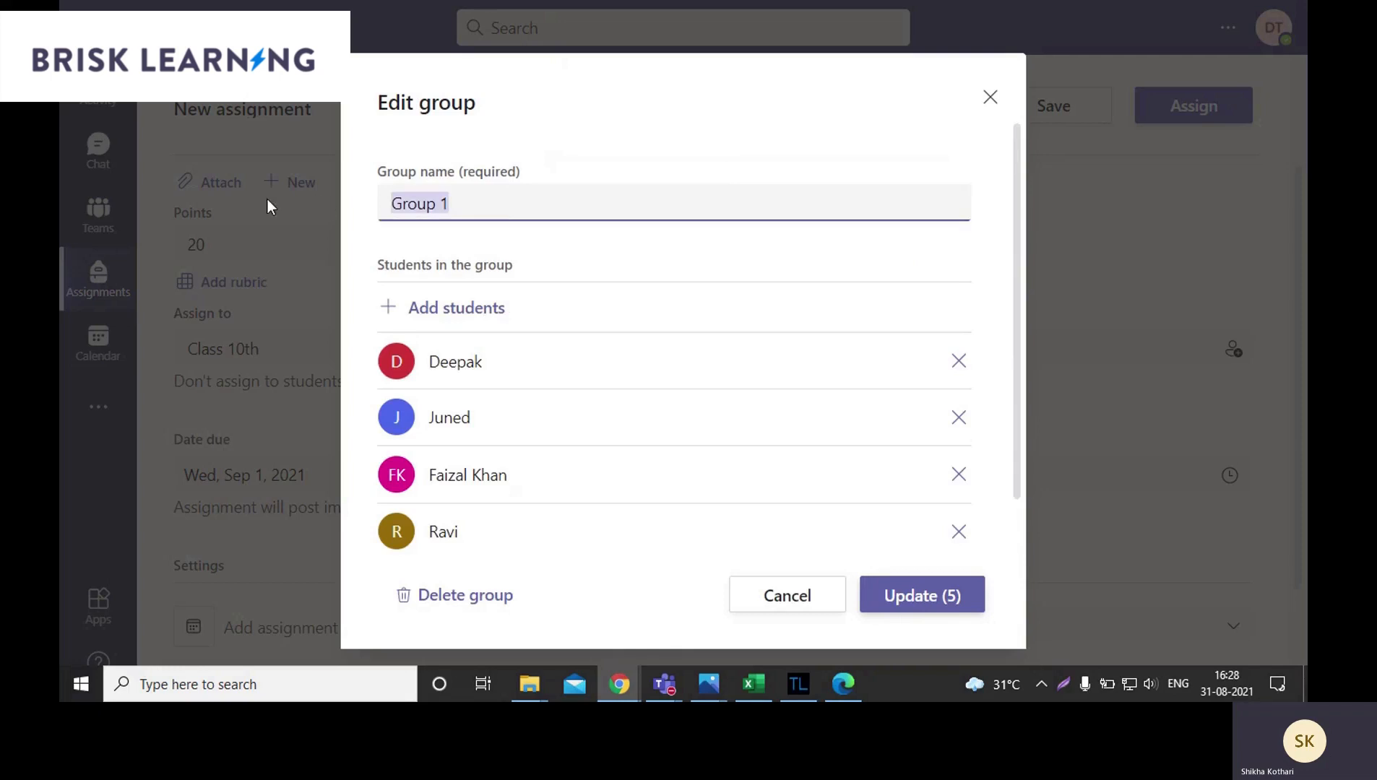
{"action": "type", "text": "Ap"}
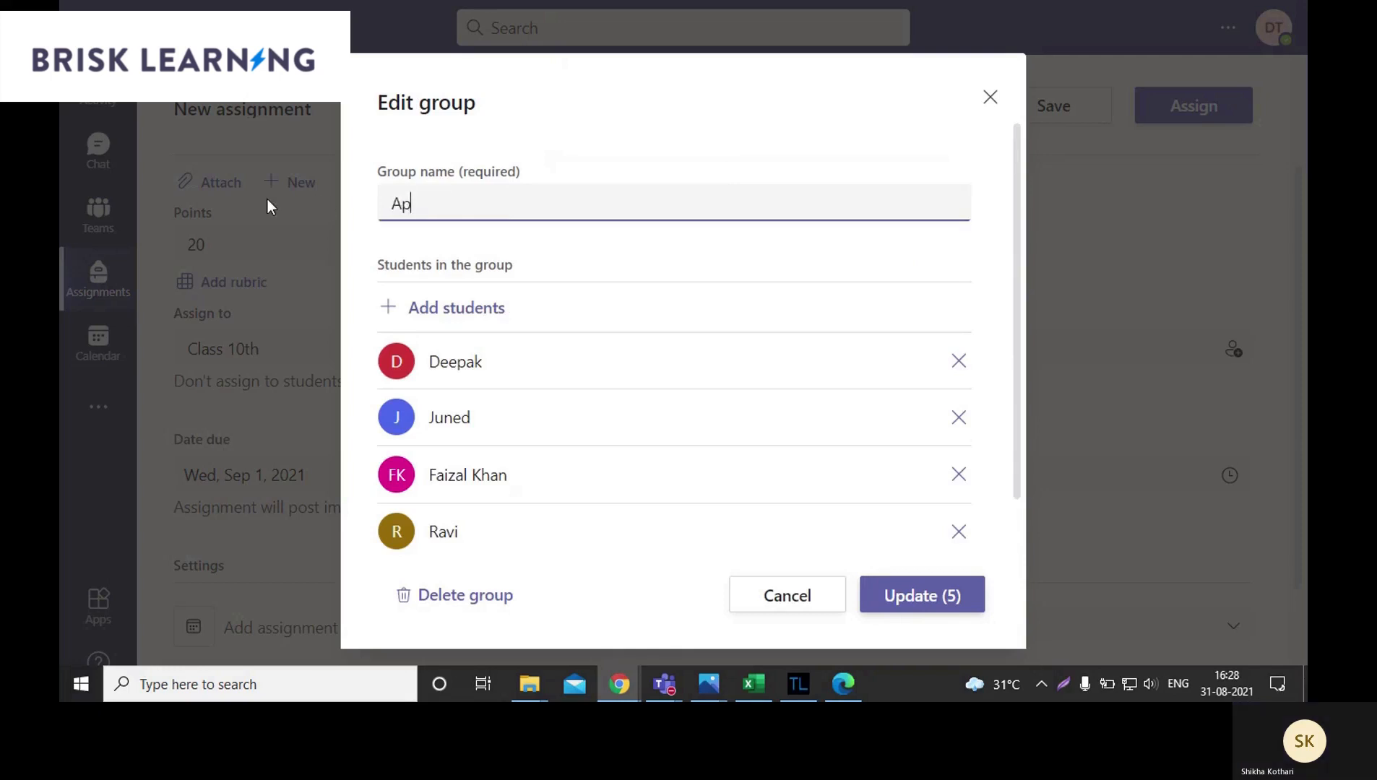
{"action": "type", "text": "p"}
{"action": "key", "text": "BackSpace"}
{"action": "key", "text": "BackSpace"}
{"action": "type", "text": "lpha"}
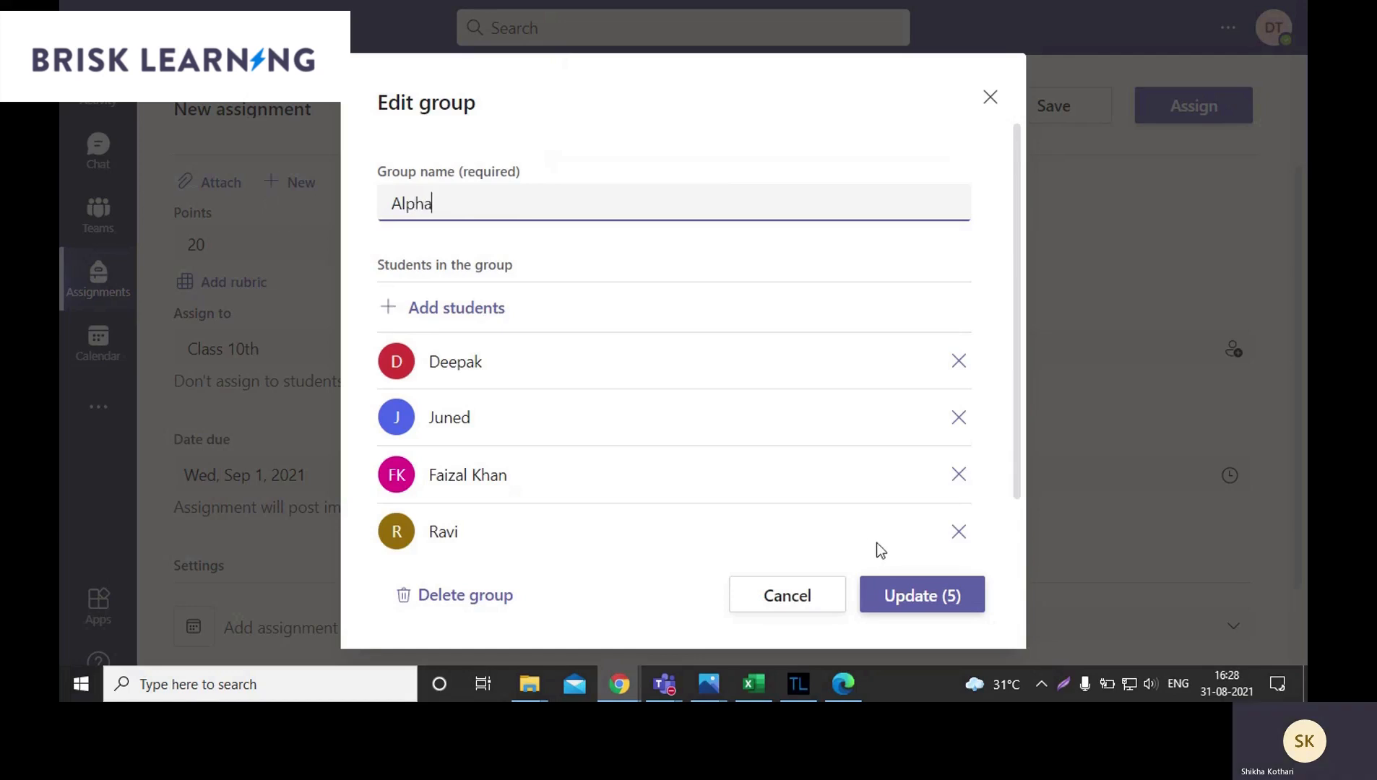
{"action": "left_click", "coordinate": [915, 610]}
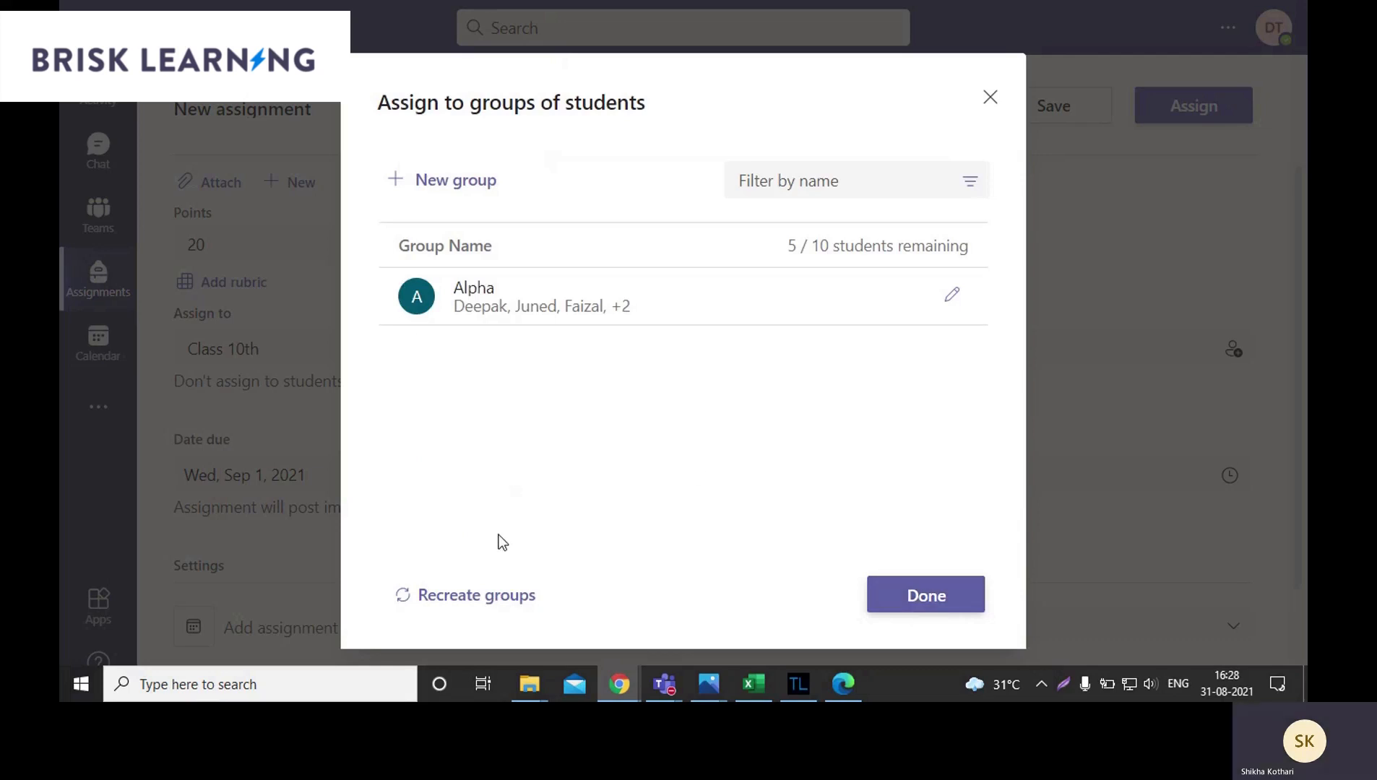
- Create a second group containing all five remaining students
{"action": "left_click", "coordinate": [470, 183]}
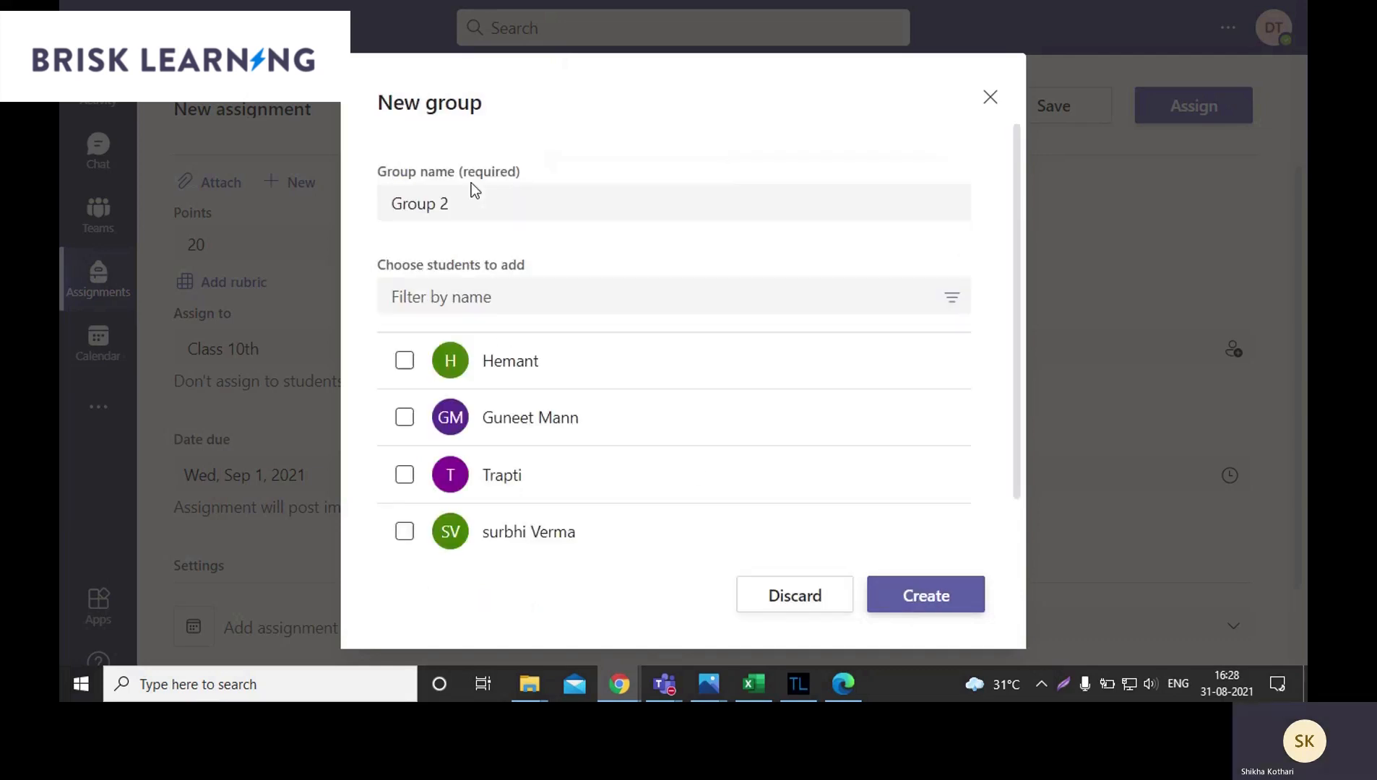
{"action": "left_click", "coordinate": [404, 362]}
{"action": "left_click", "coordinate": [406, 418]}
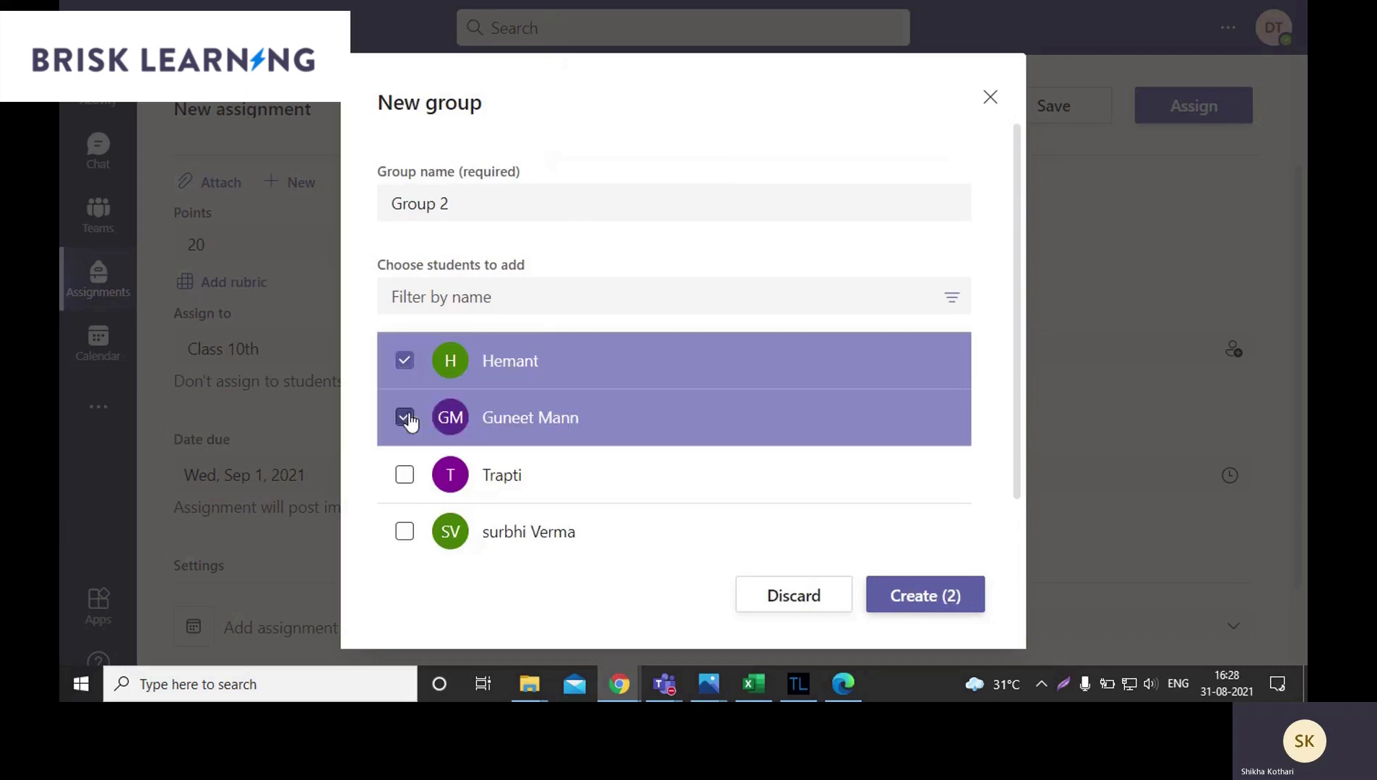
{"action": "left_click", "coordinate": [405, 475]}
{"action": "left_click", "coordinate": [405, 532]}
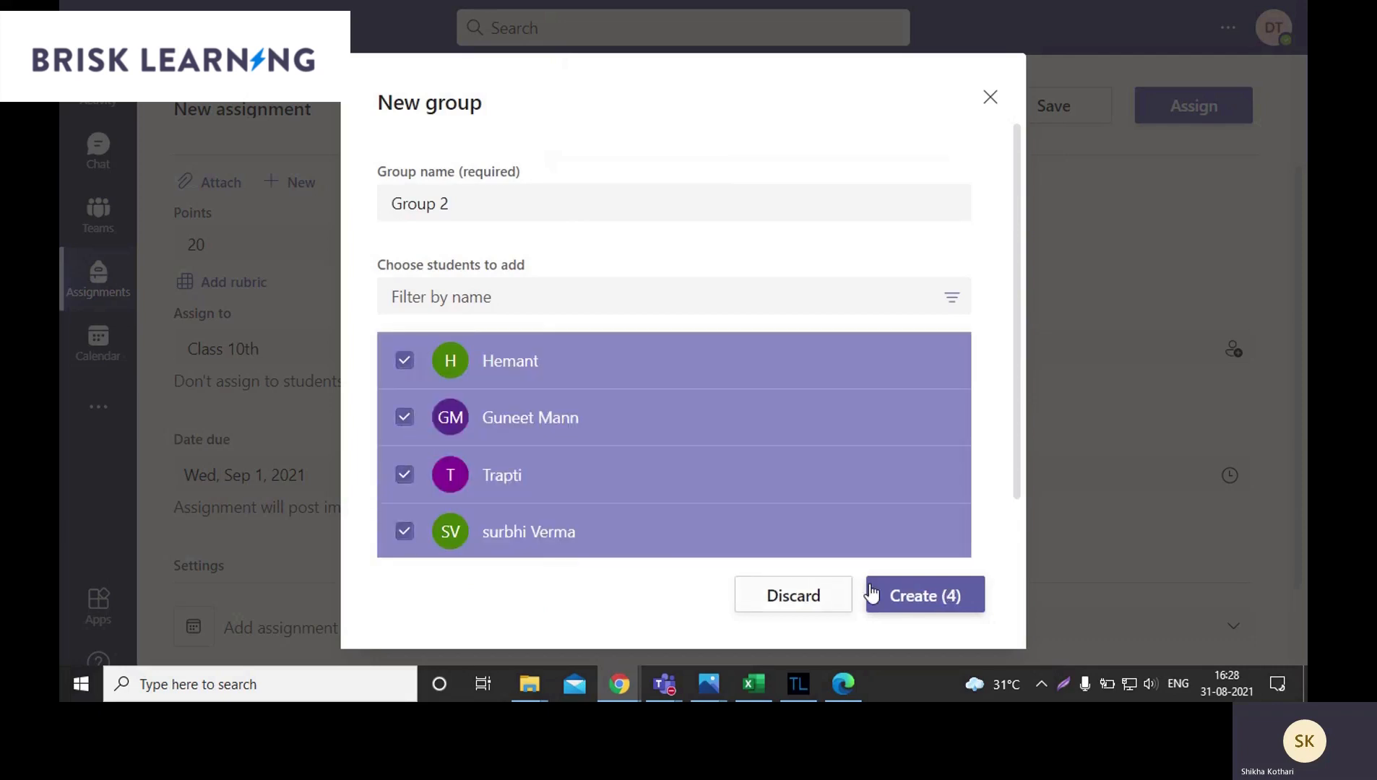
{"action": "scroll", "coordinate": [1026, 476], "scroll_direction": "down", "scroll_amount": 1}
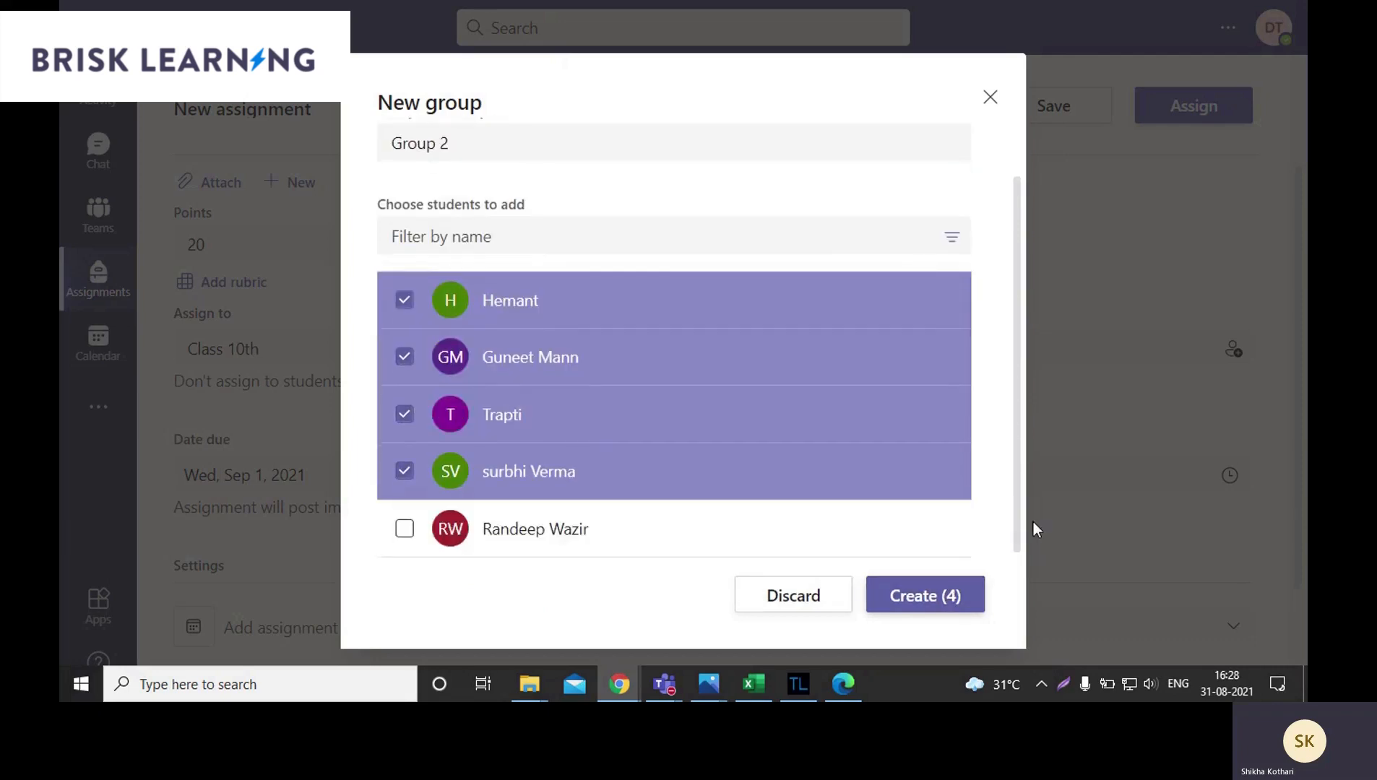
{"action": "left_click", "coordinate": [404, 529]}
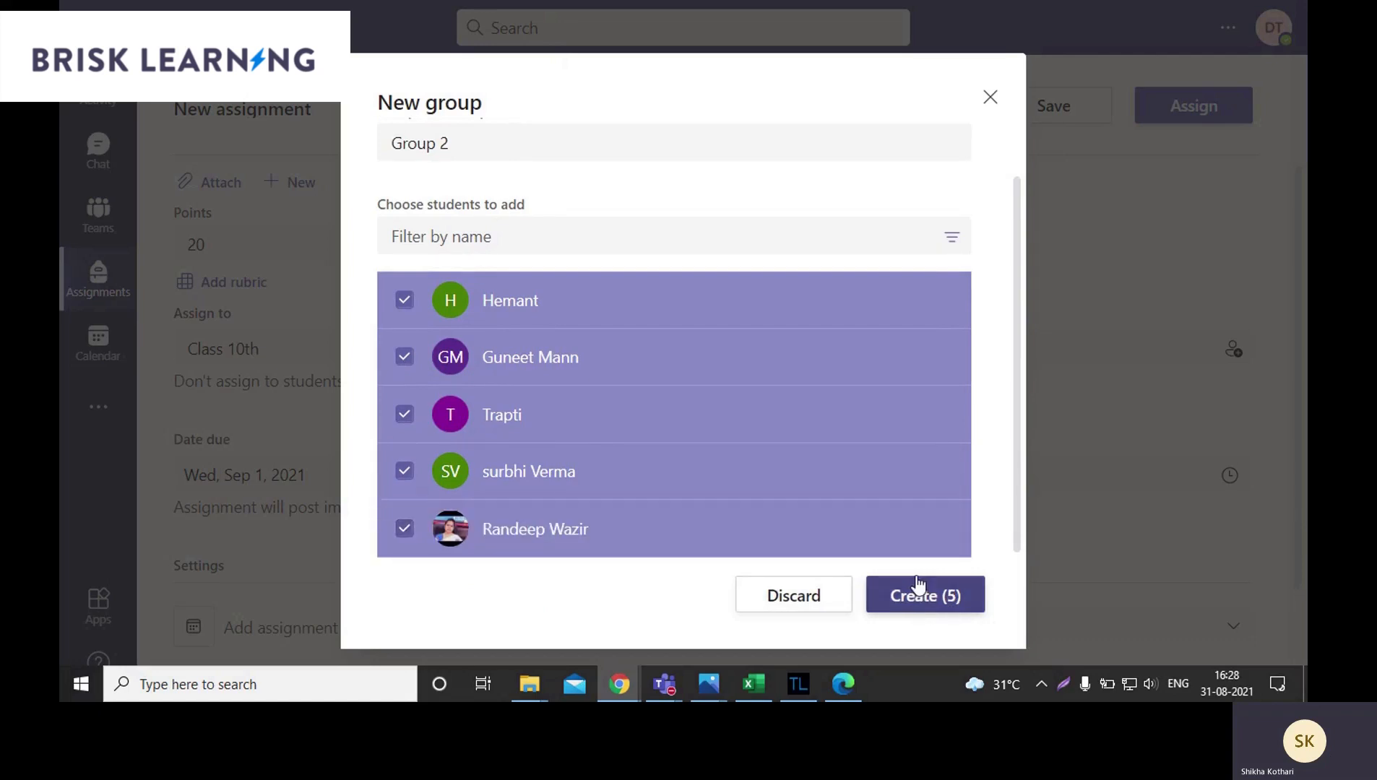
{"action": "left_click", "coordinate": [938, 606]}
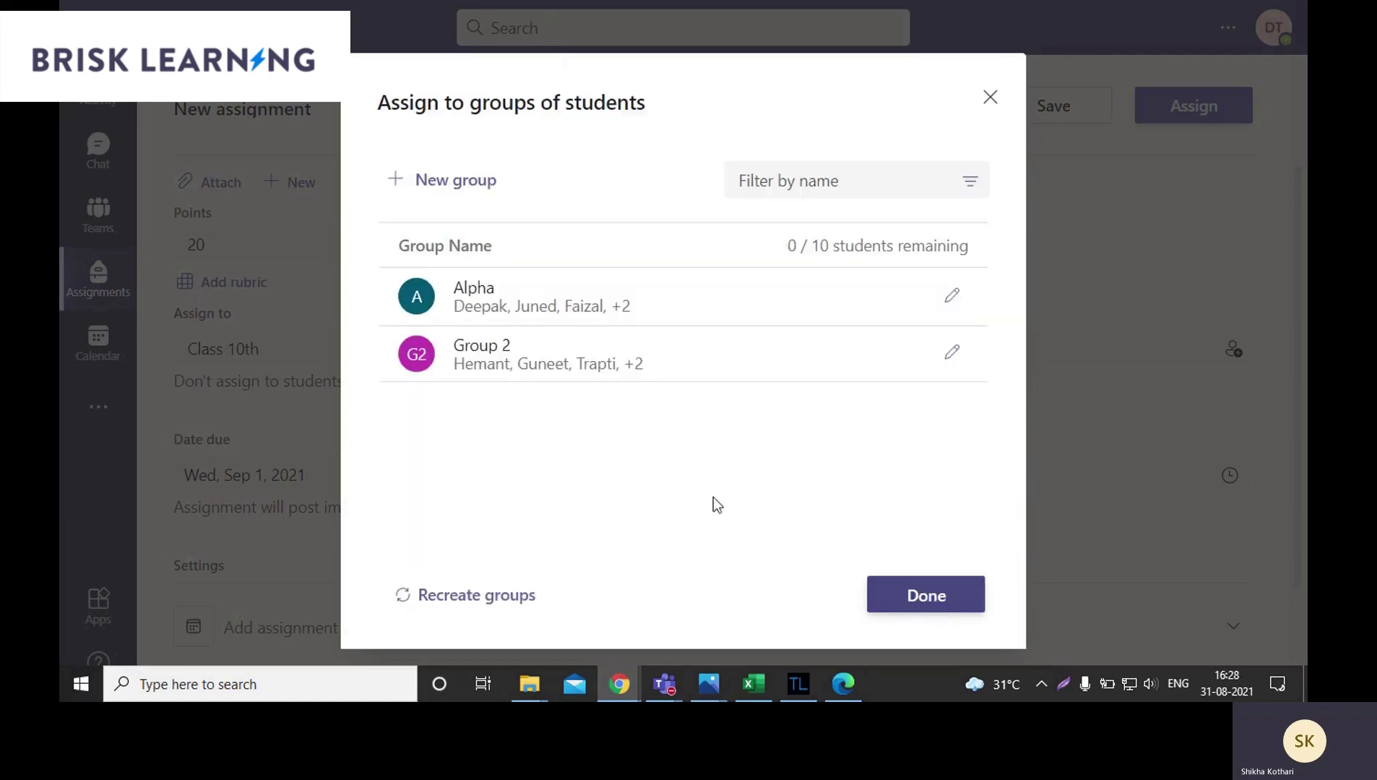
- Rename Group 2 as Beta and update the group
{"action": "left_click", "coordinate": [950, 354]}
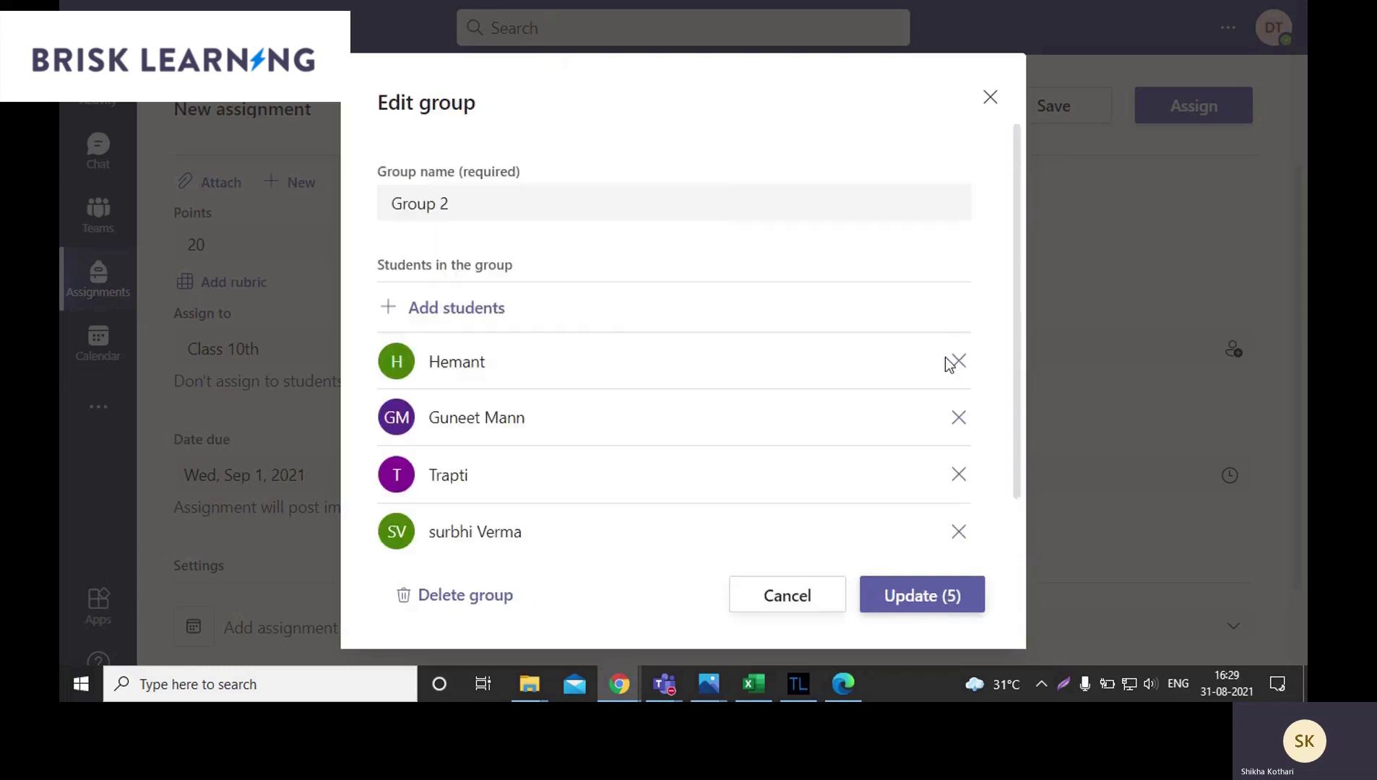
{"action": "left_click", "coordinate": [476, 201]}
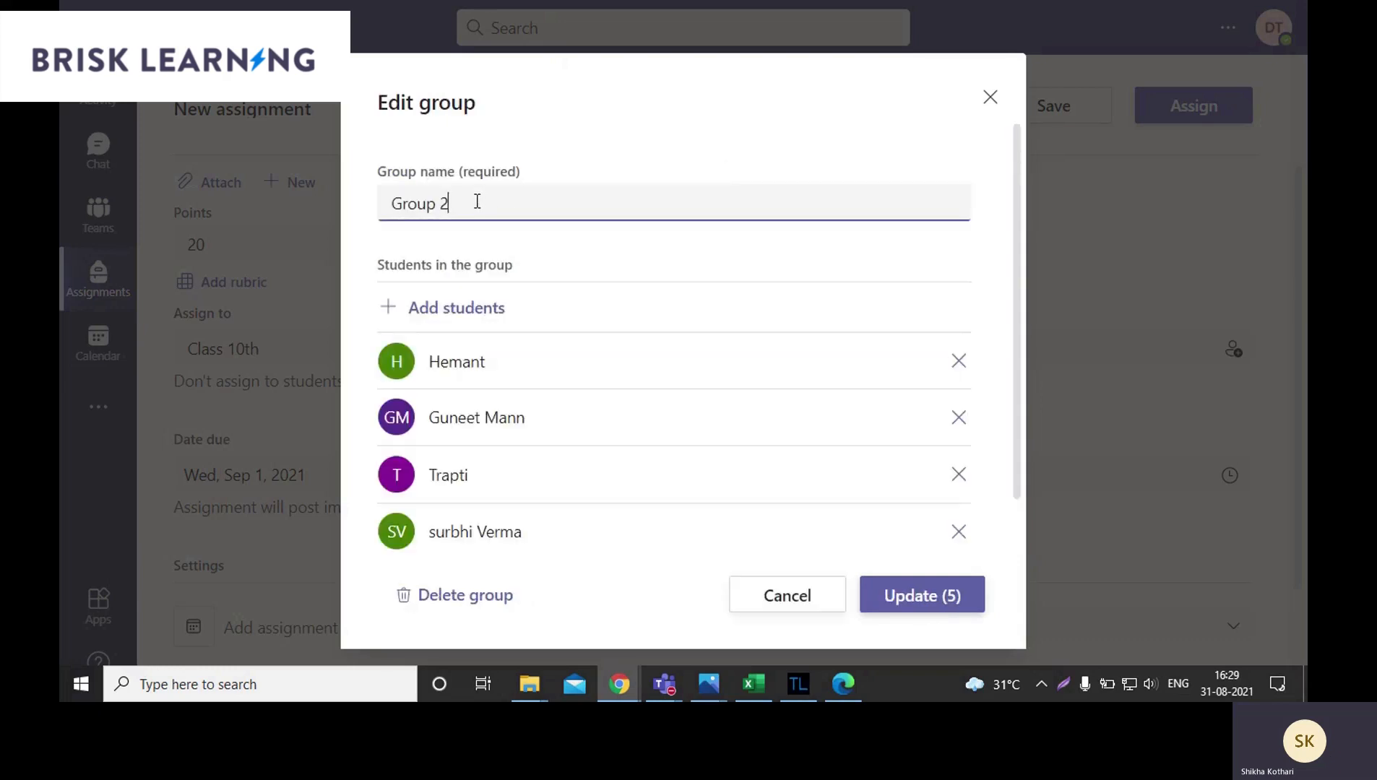
{"action": "left_click_drag", "start_coordinate": [476, 201], "coordinate": [316, 190]}
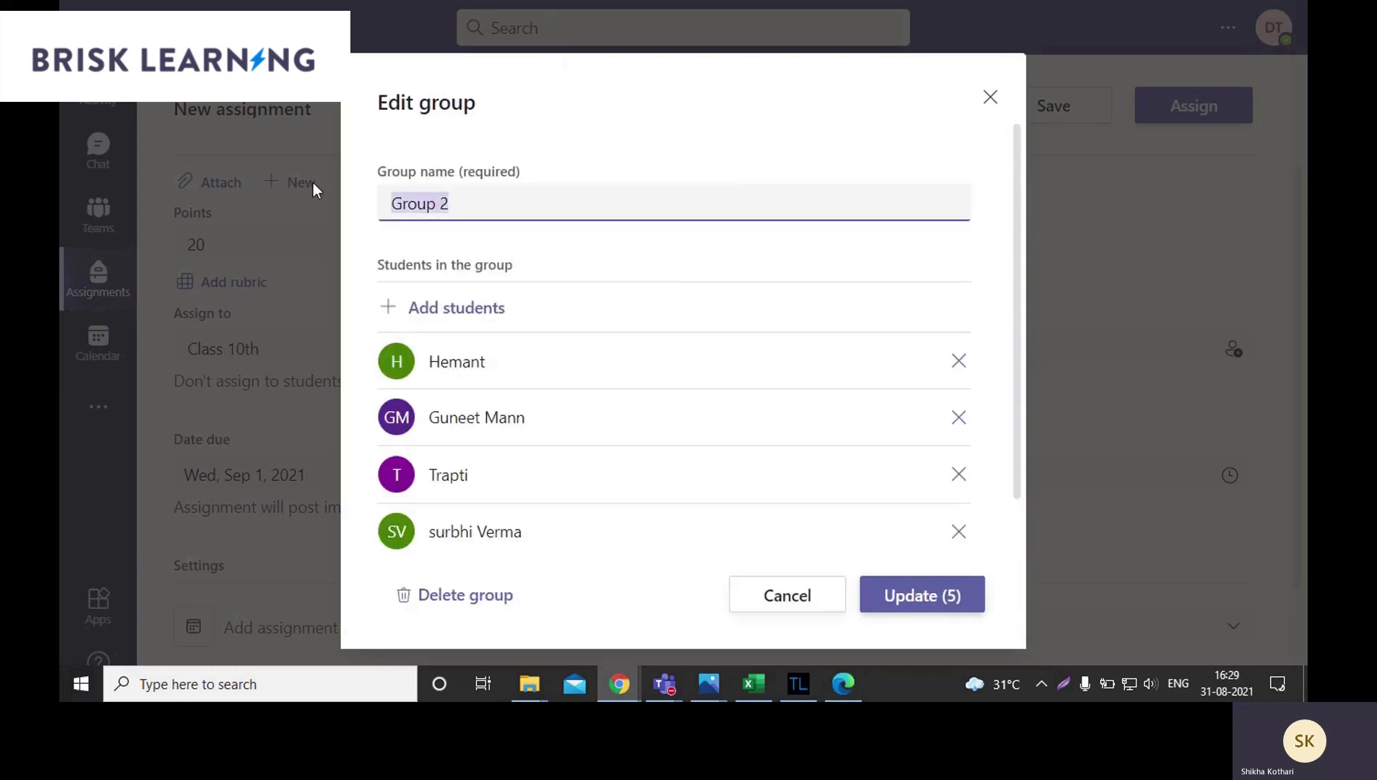
{"action": "type", "text": "Beta"}
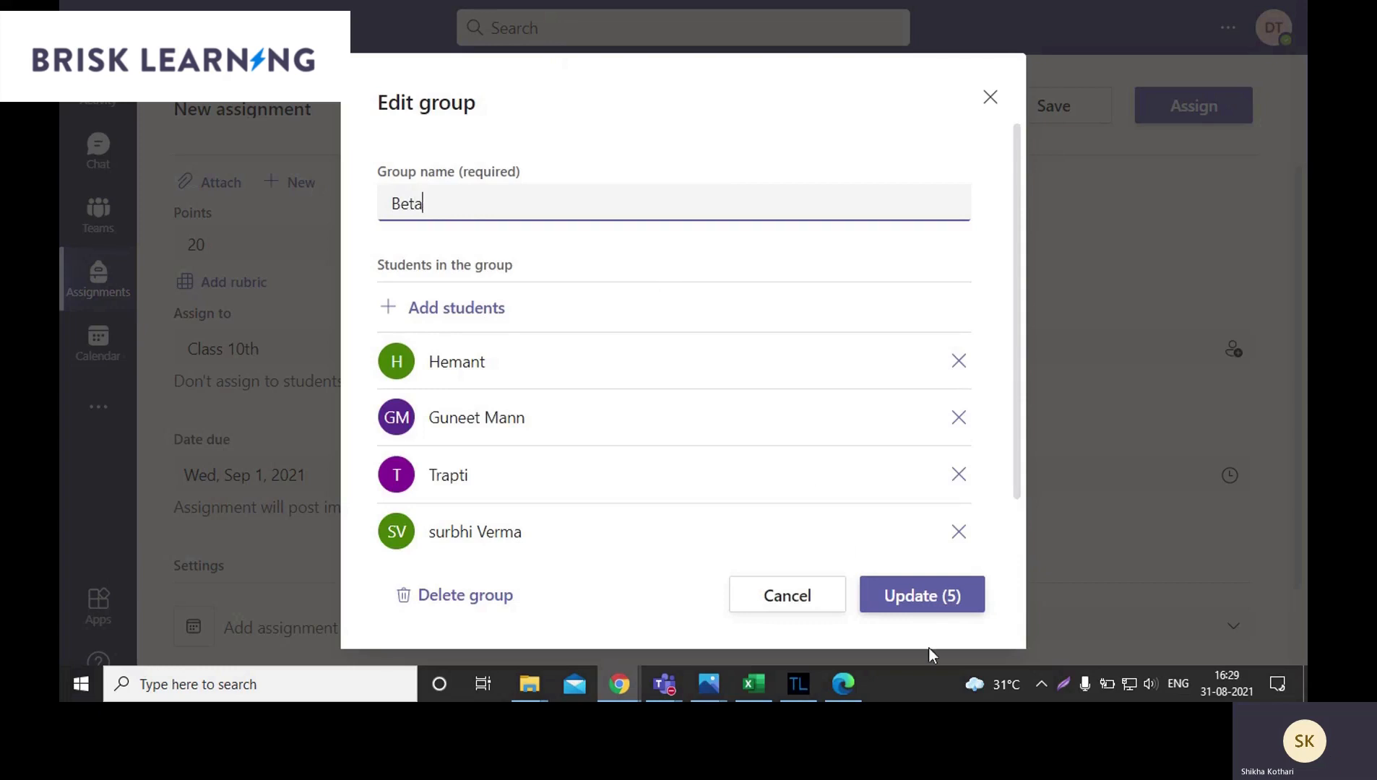
{"action": "left_click", "coordinate": [927, 611]}
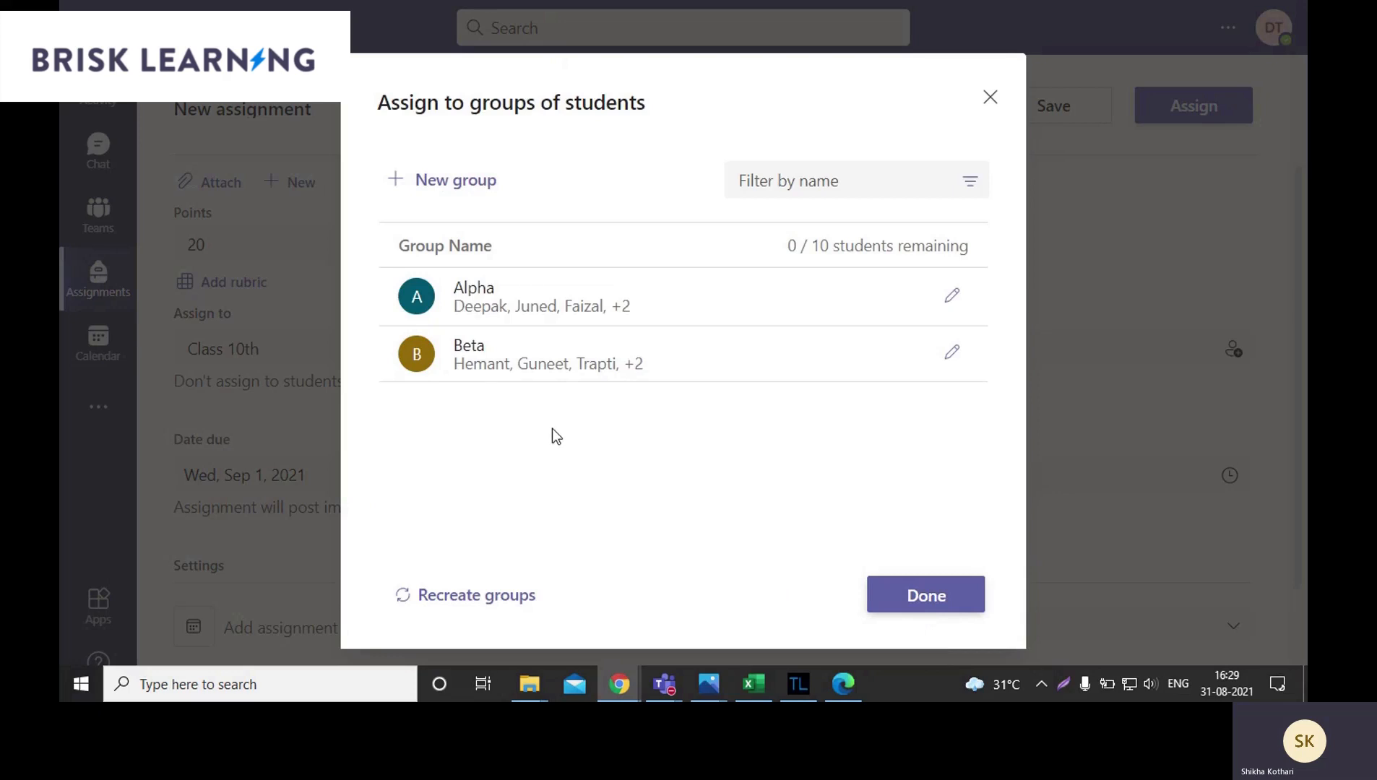
- Discard the existing groups and recreate them by randomly dividing the students into 3 groups
{"action": "left_click", "coordinate": [434, 597]}
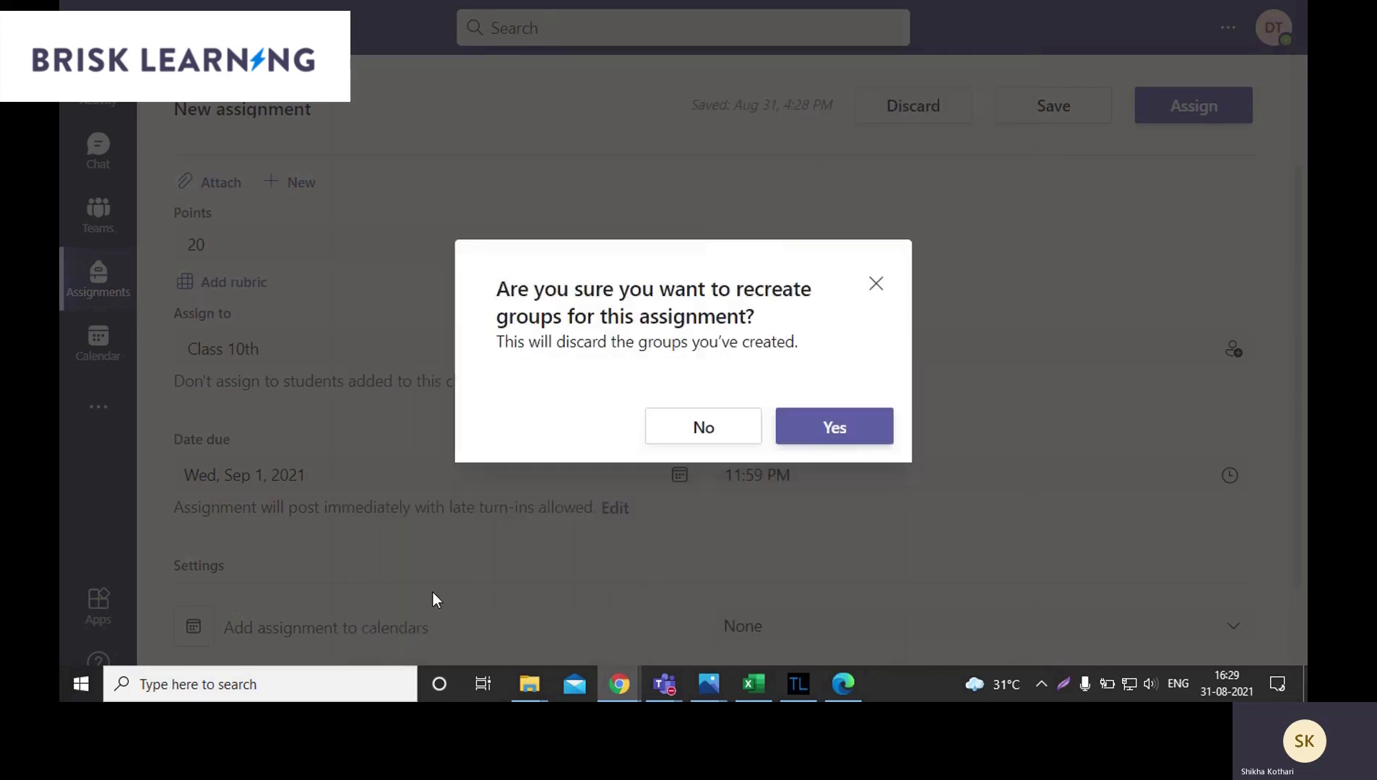
{"action": "left_click", "coordinate": [864, 432]}
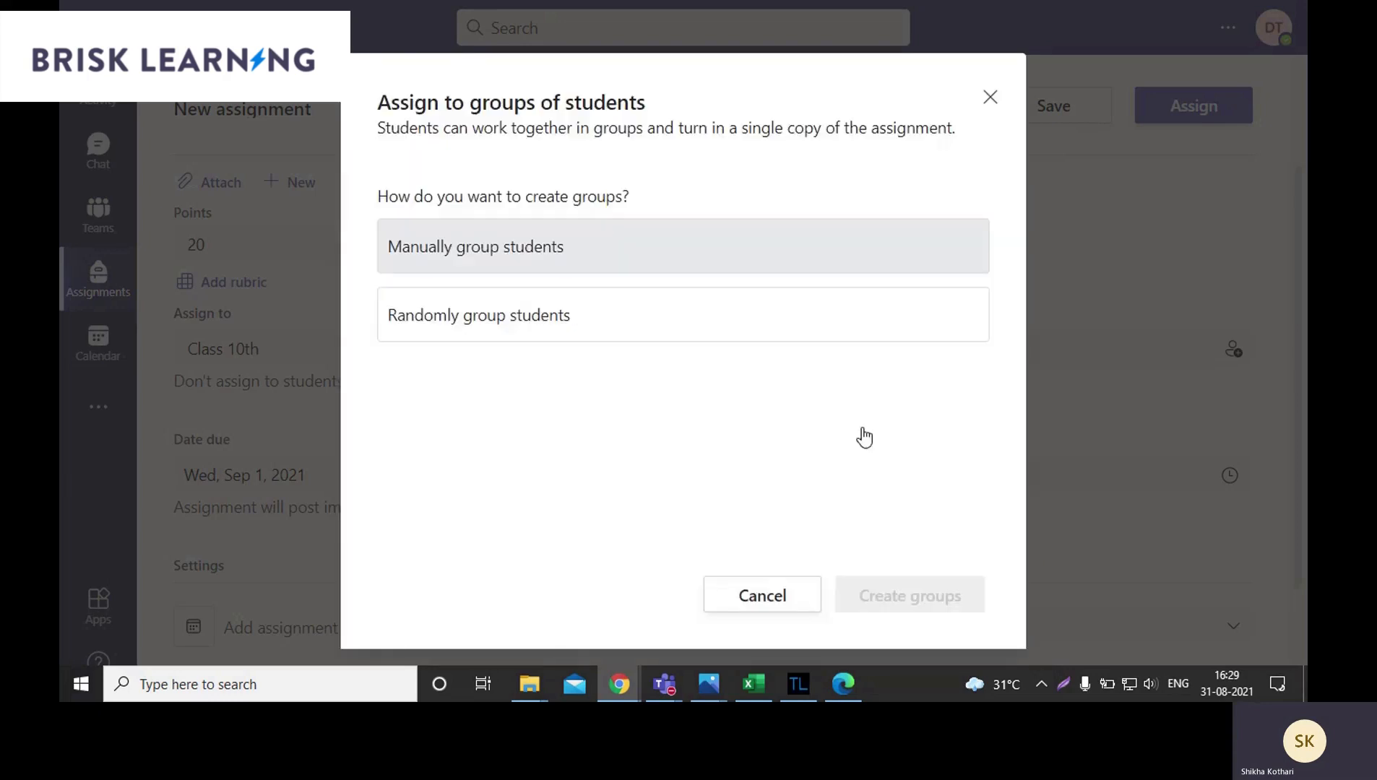
{"action": "left_click", "coordinate": [550, 322]}
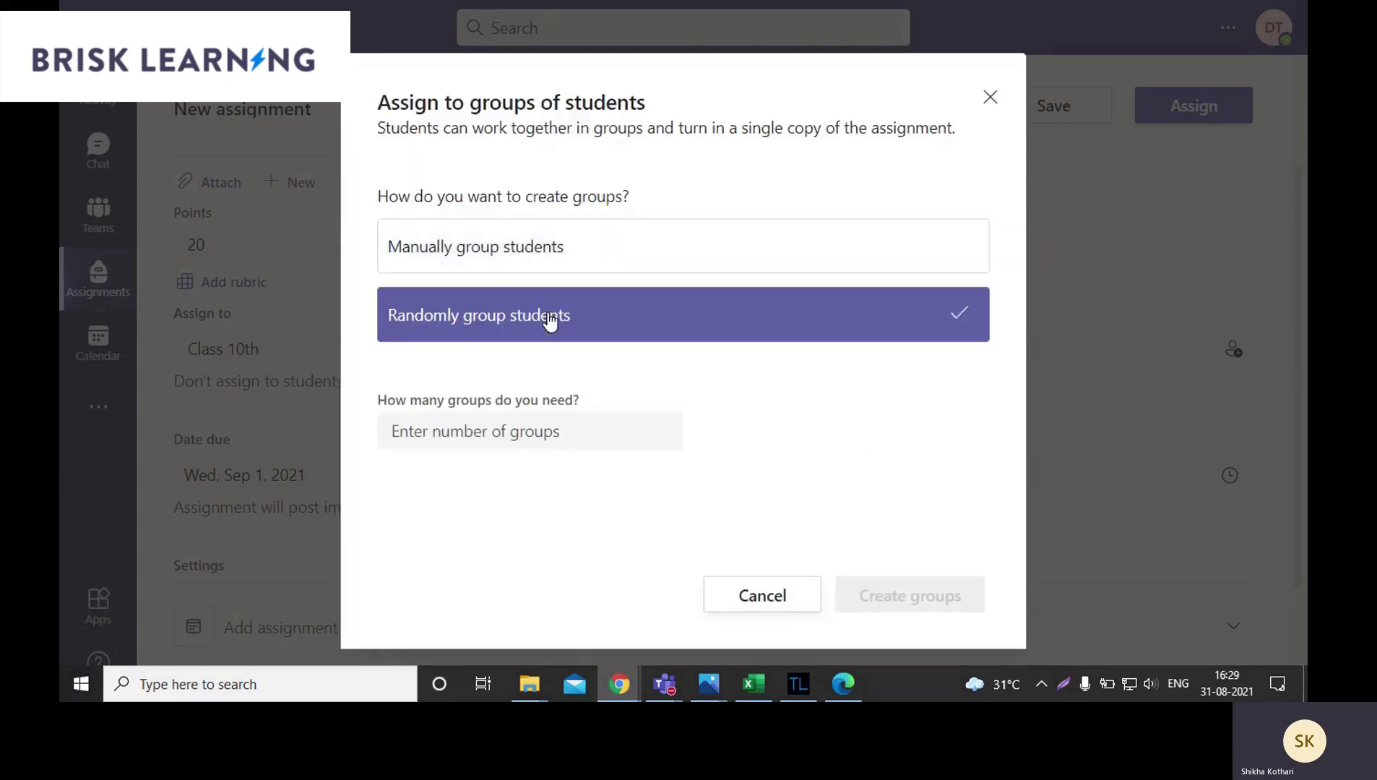
{"action": "left_click", "coordinate": [553, 431]}
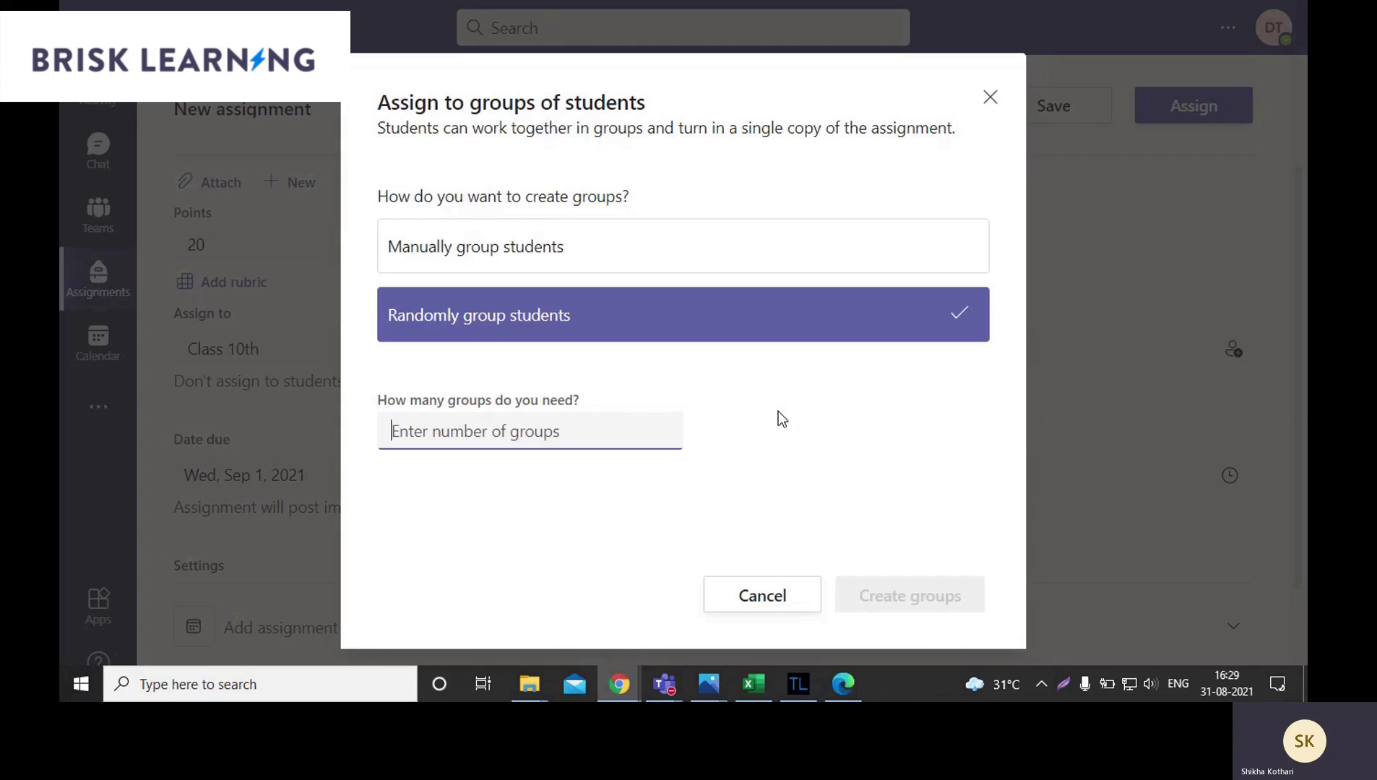
{"action": "type", "text": "3"}
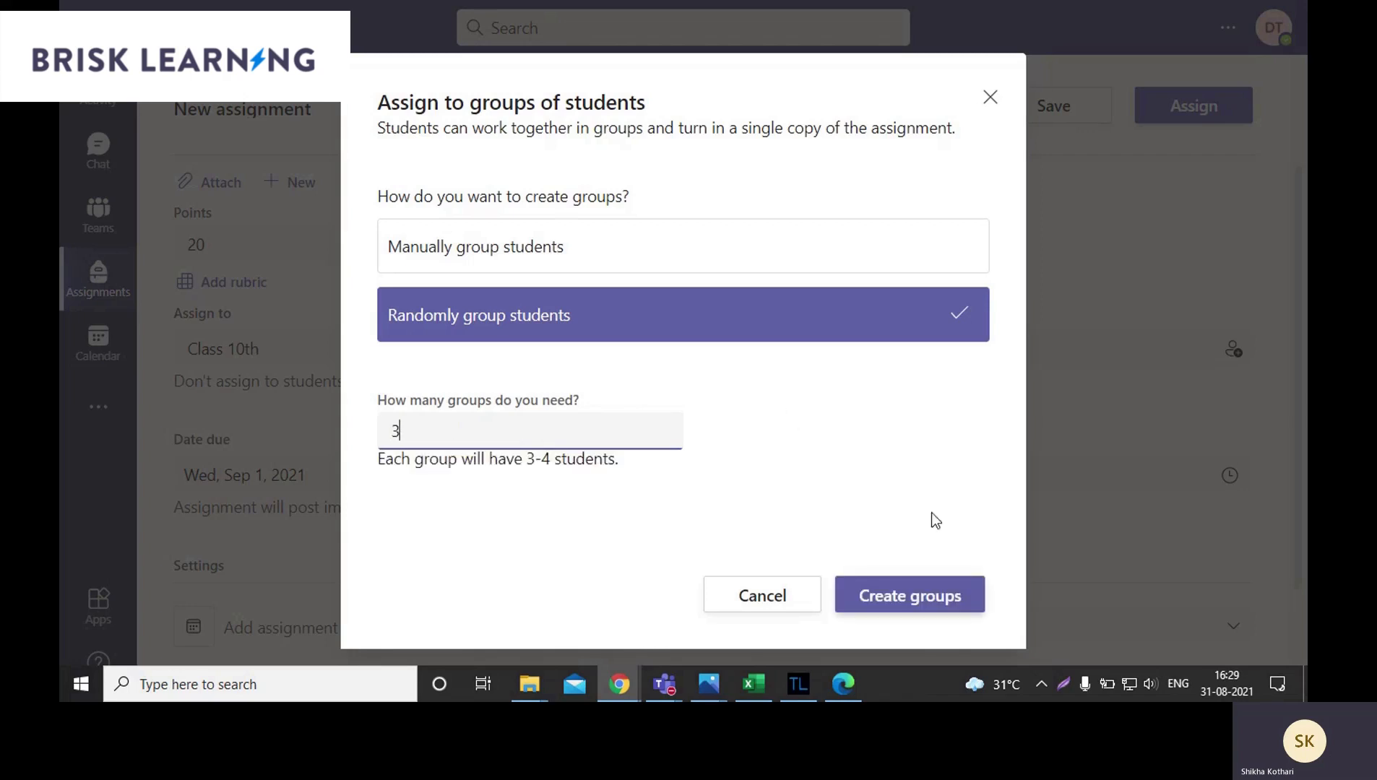
{"action": "left_click", "coordinate": [912, 604]}
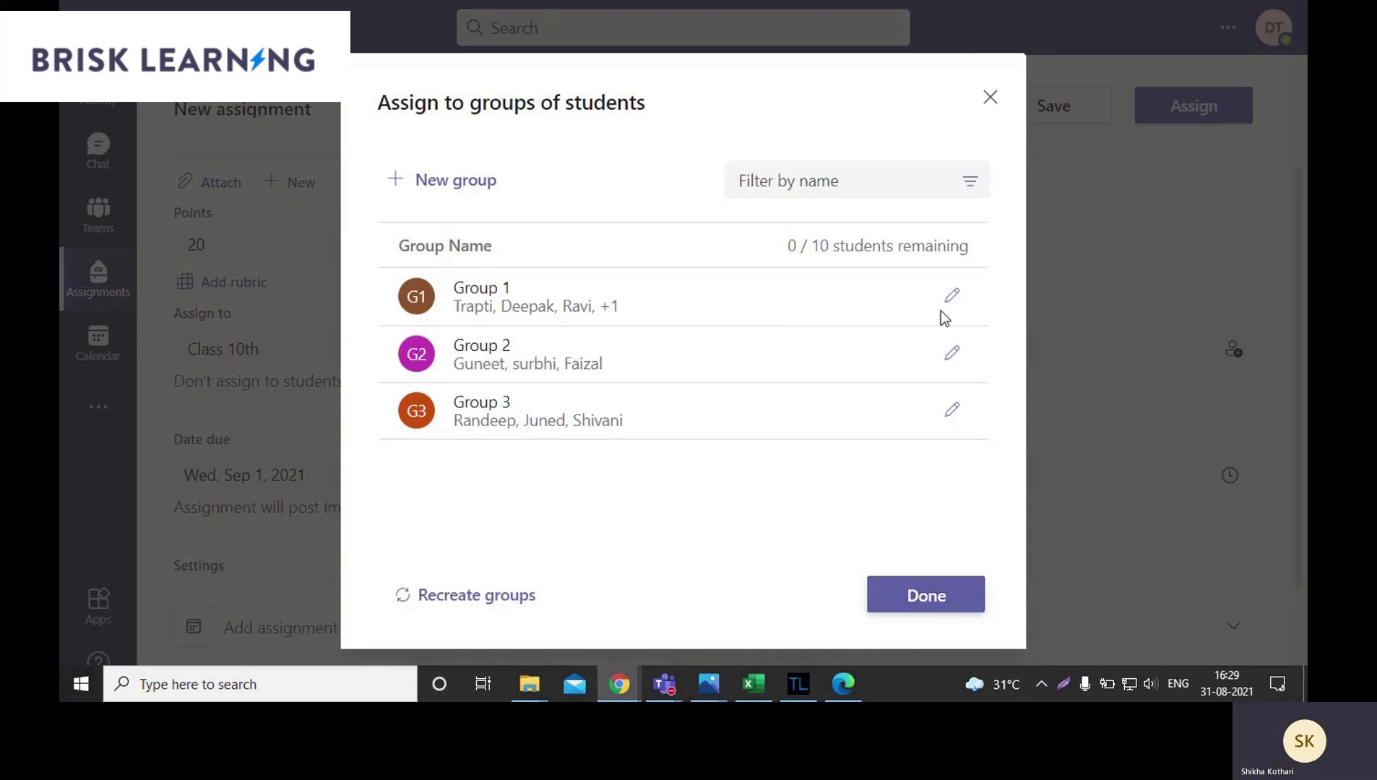
- Rename the randomly created Group 1 as Alpha and update the group
{"action": "left_click", "coordinate": [951, 295]}
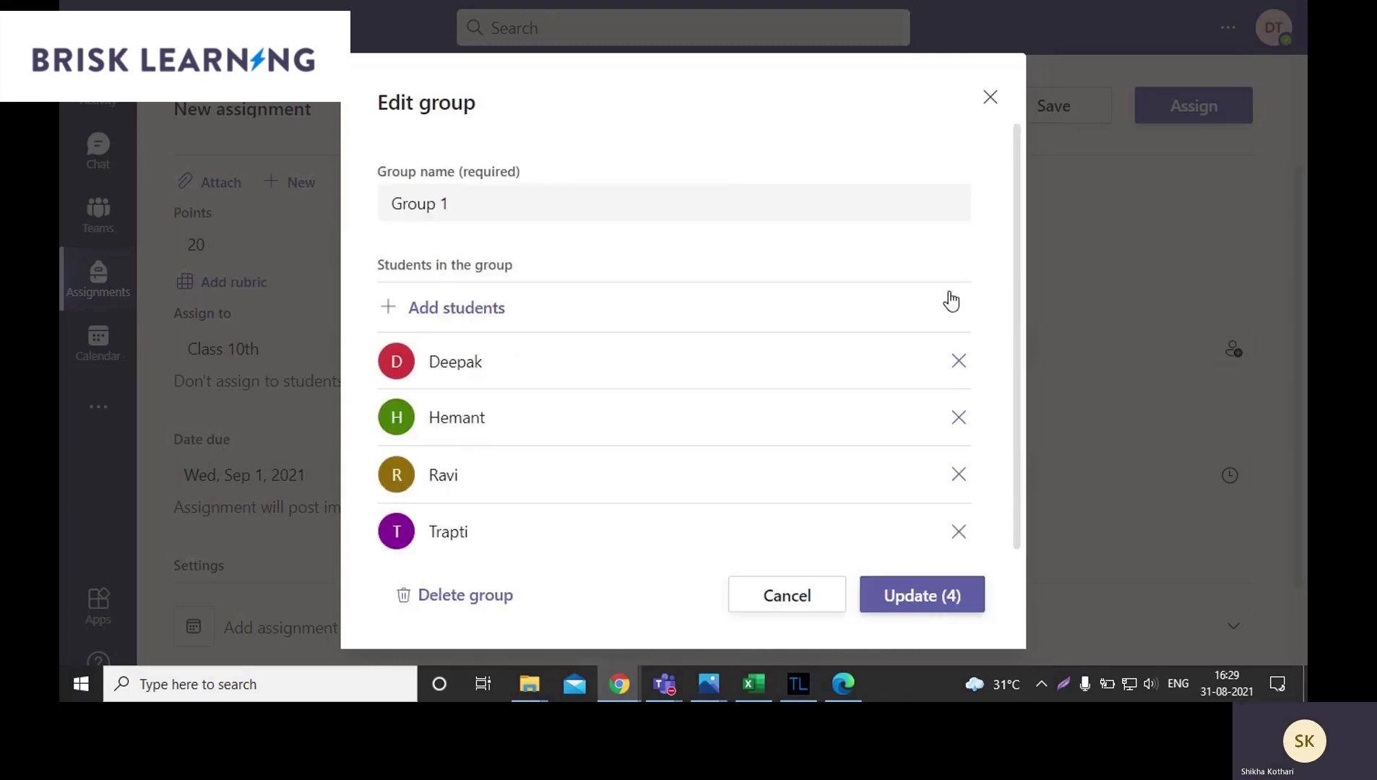
{"action": "triple_click", "coordinate": [467, 203]}
{"action": "type", "text": "Apl"}
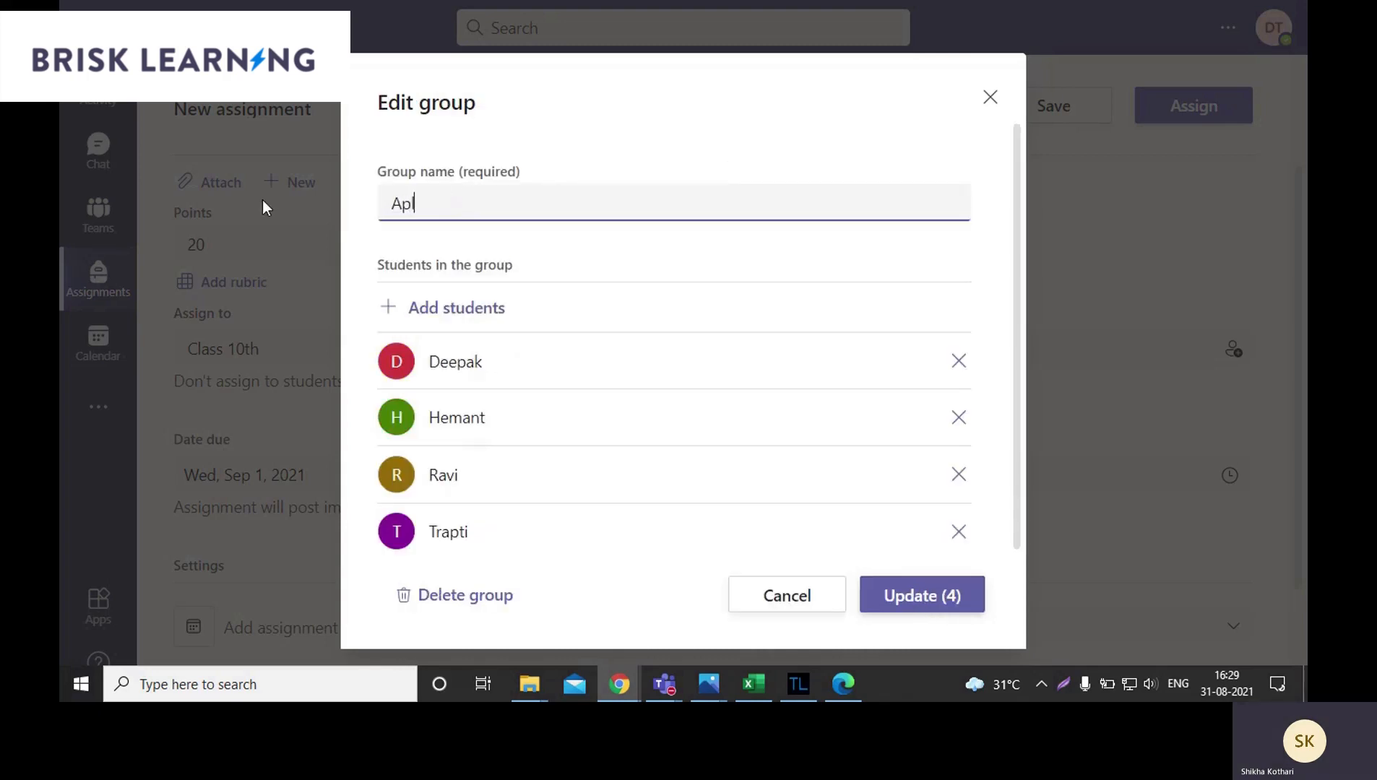
{"action": "key", "text": "BackSpace"}
{"action": "key", "text": "BackSpace"}
{"action": "type", "text": "lpha"}
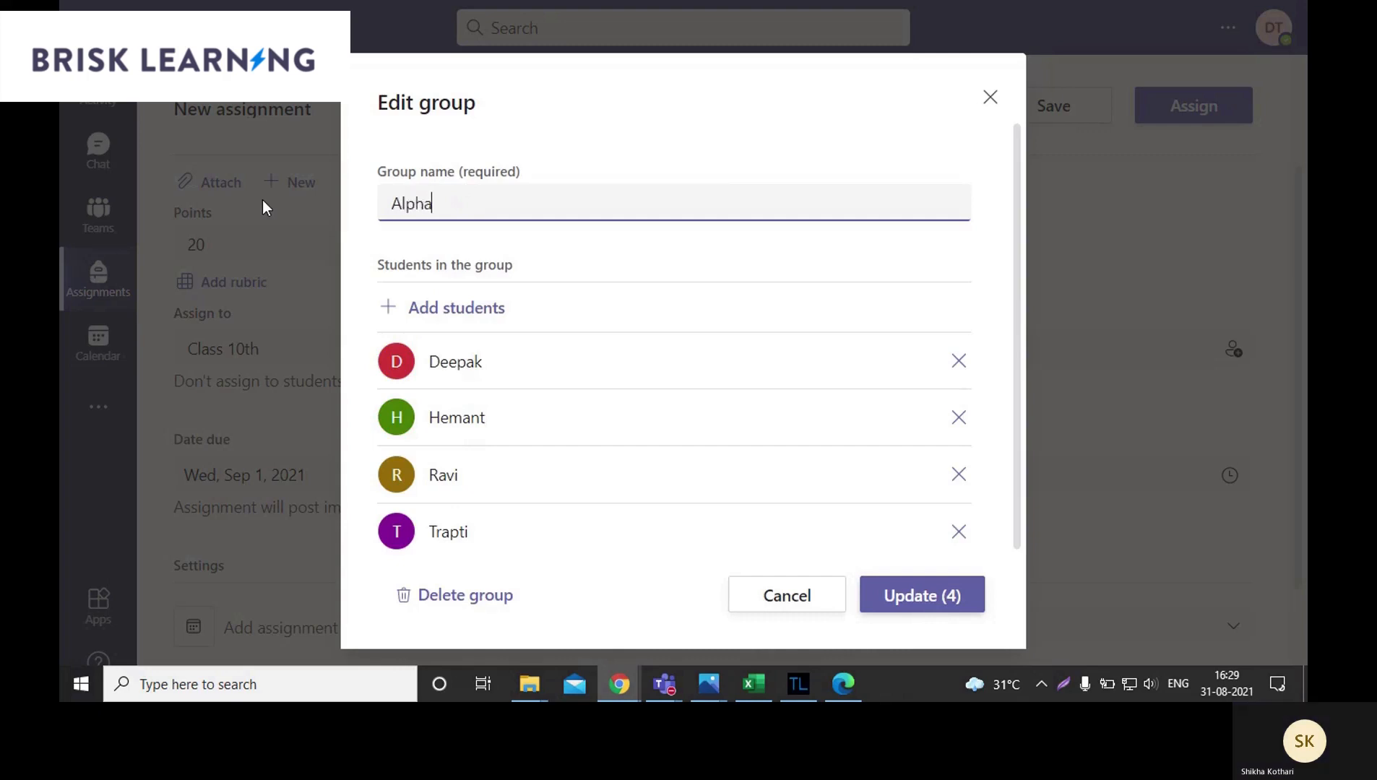
{"action": "left_click", "coordinate": [924, 598]}
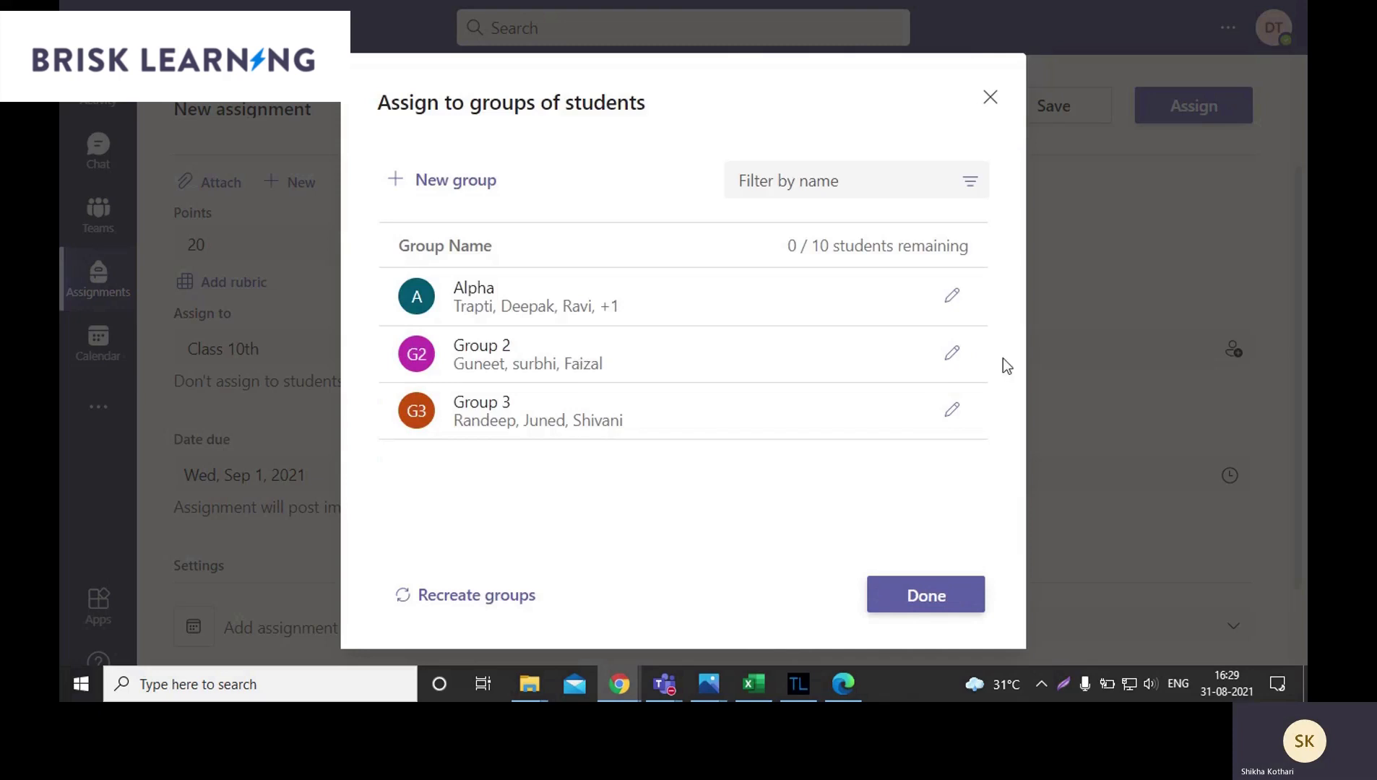
- Rename the randomly created Group 2 as Beta and update the group
{"action": "left_click", "coordinate": [951, 353]}
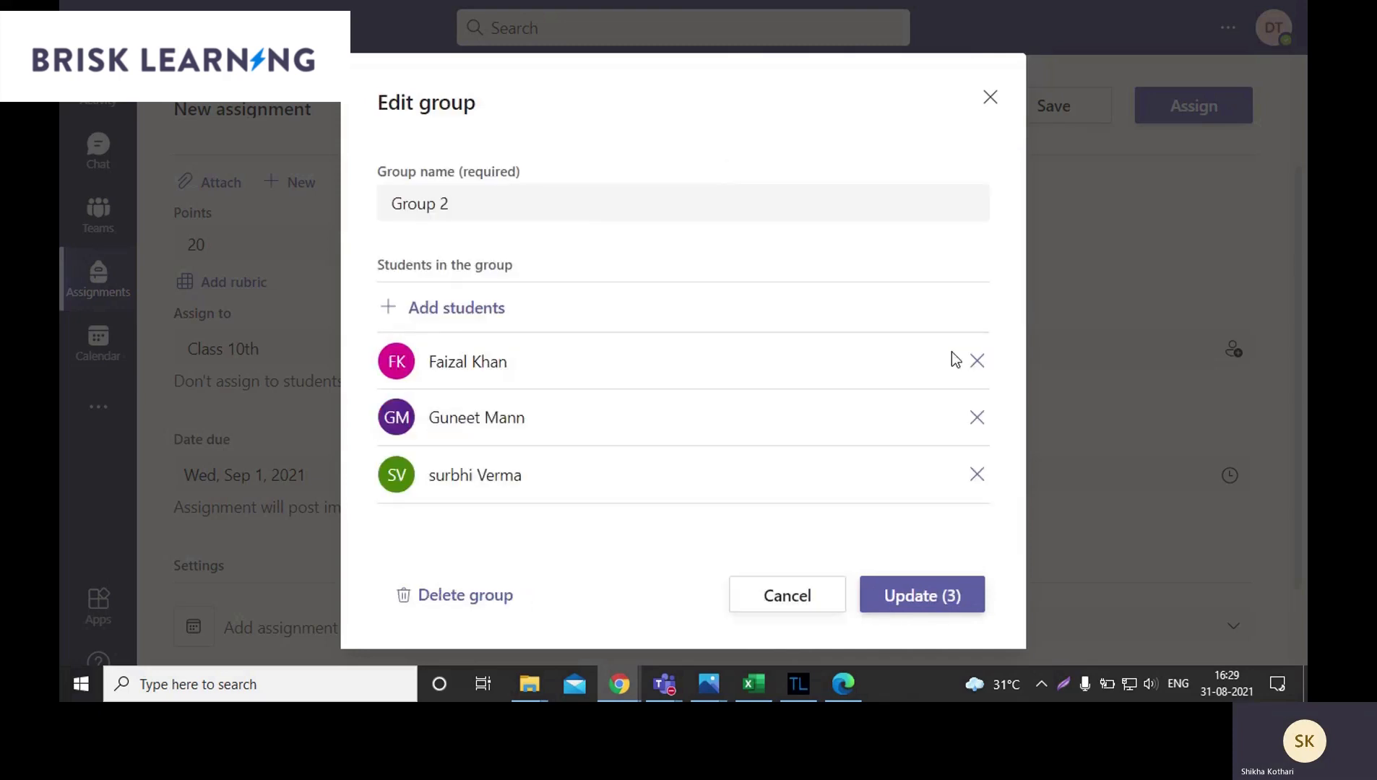
{"action": "triple_click", "coordinate": [487, 206]}
{"action": "type", "text": "Beta"}
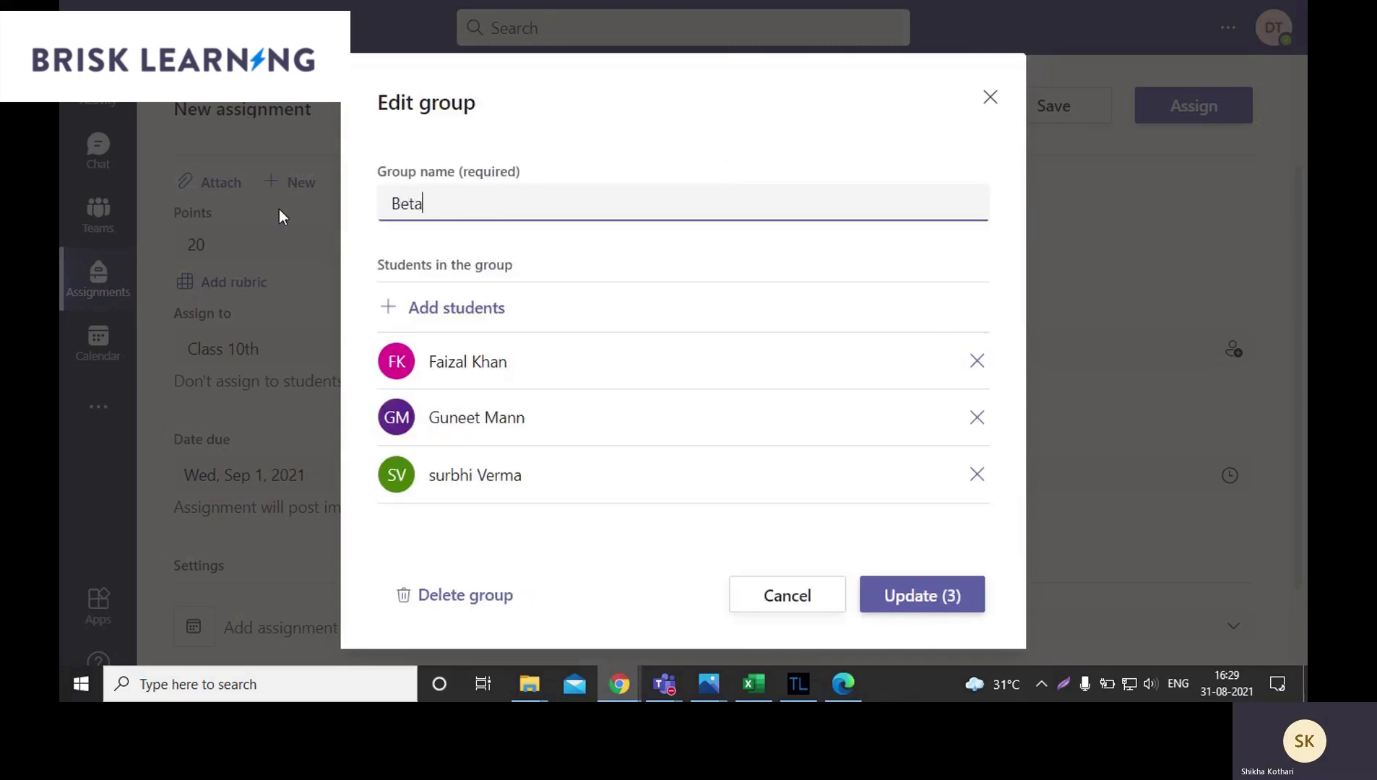
{"action": "left_click", "coordinate": [898, 599]}
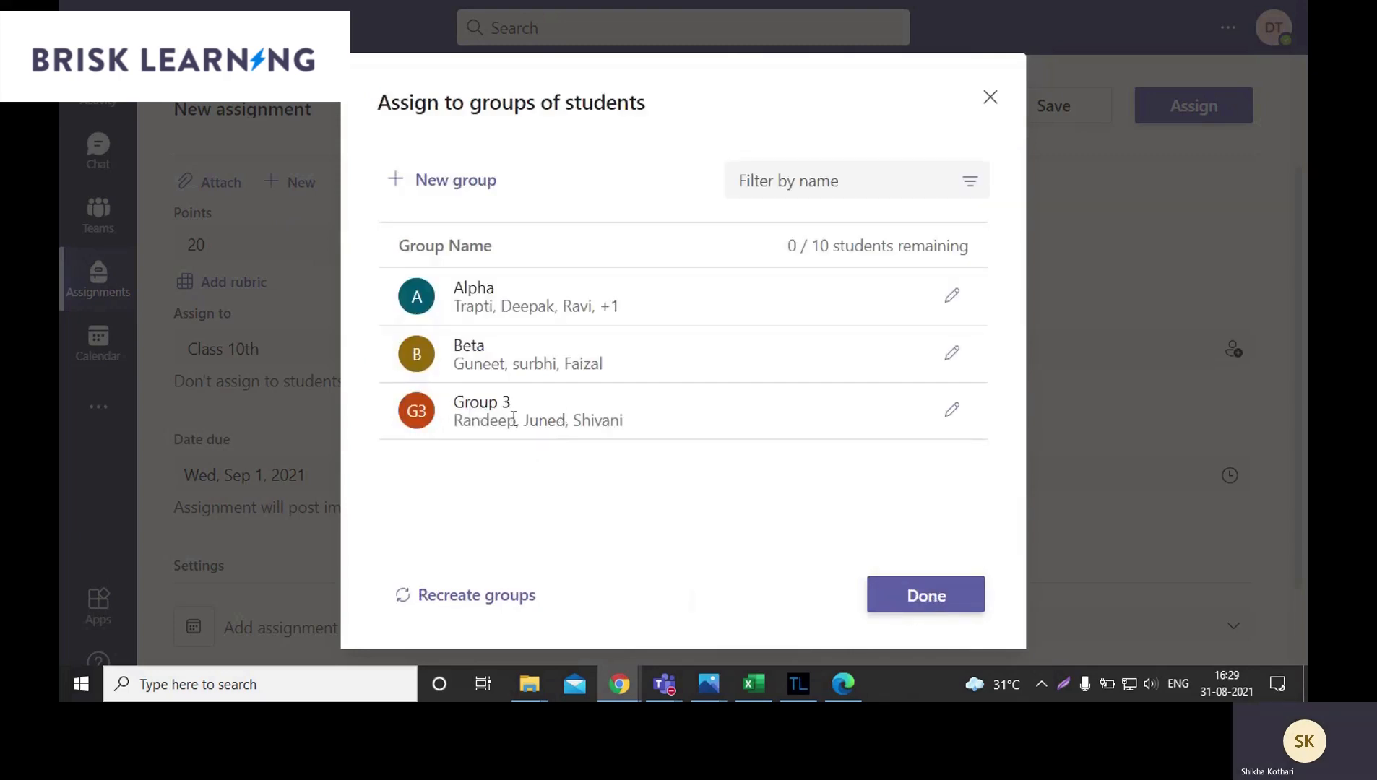
- Rename Group 3 as Gama, update it and finish the group setup
{"action": "left_click", "coordinate": [952, 410]}
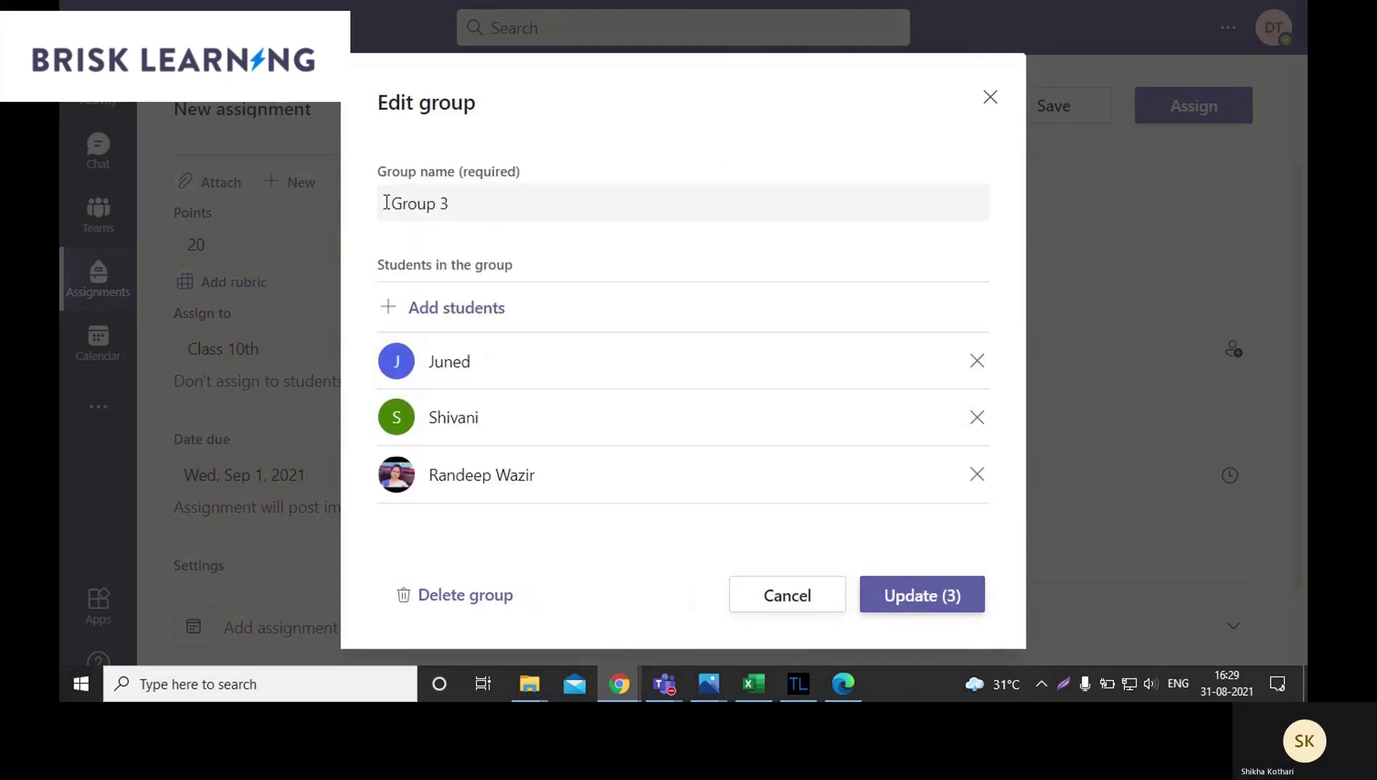
{"action": "left_click", "coordinate": [424, 205]}
{"action": "left_click_drag", "start_coordinate": [492, 206], "coordinate": [334, 216]}
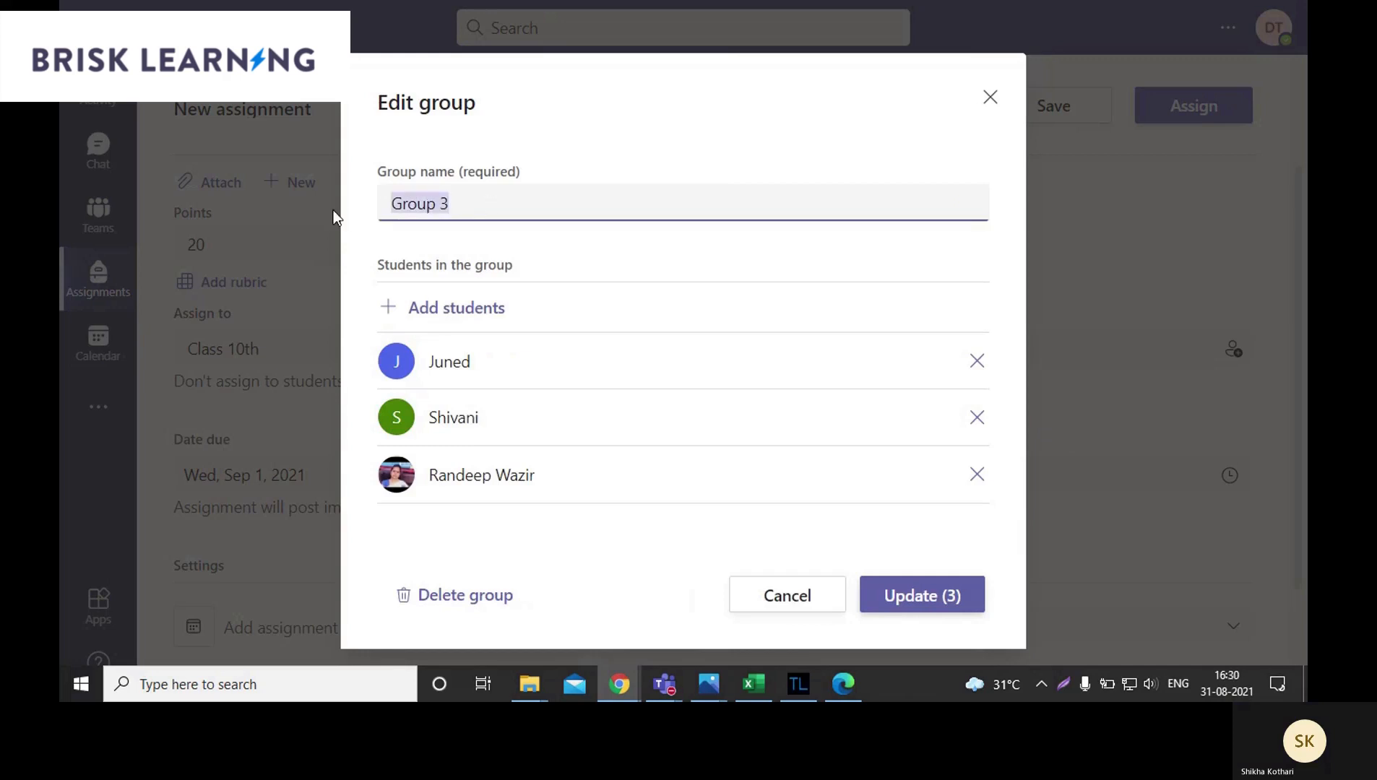
{"action": "type", "text": "Gama"}
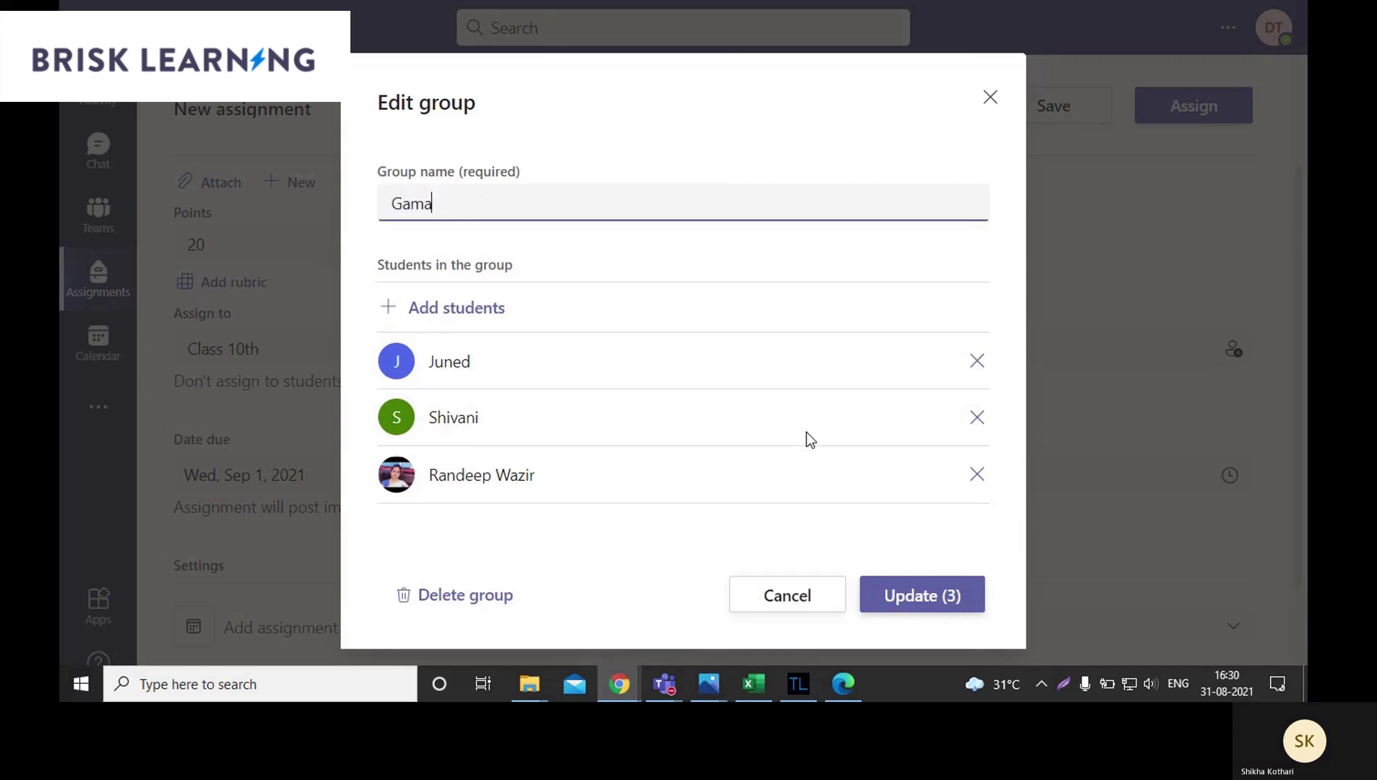
{"action": "left_click", "coordinate": [939, 599]}
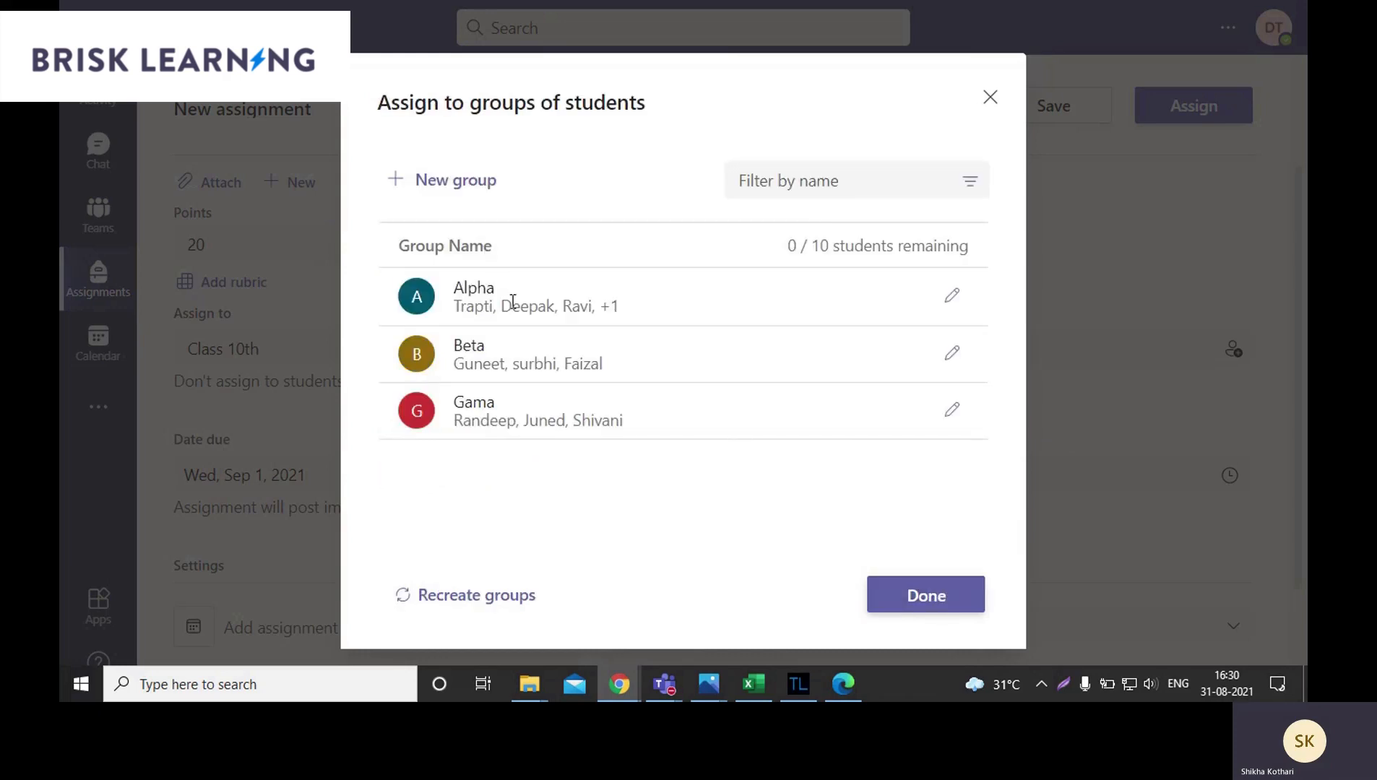
{"action": "left_click", "coordinate": [954, 596]}
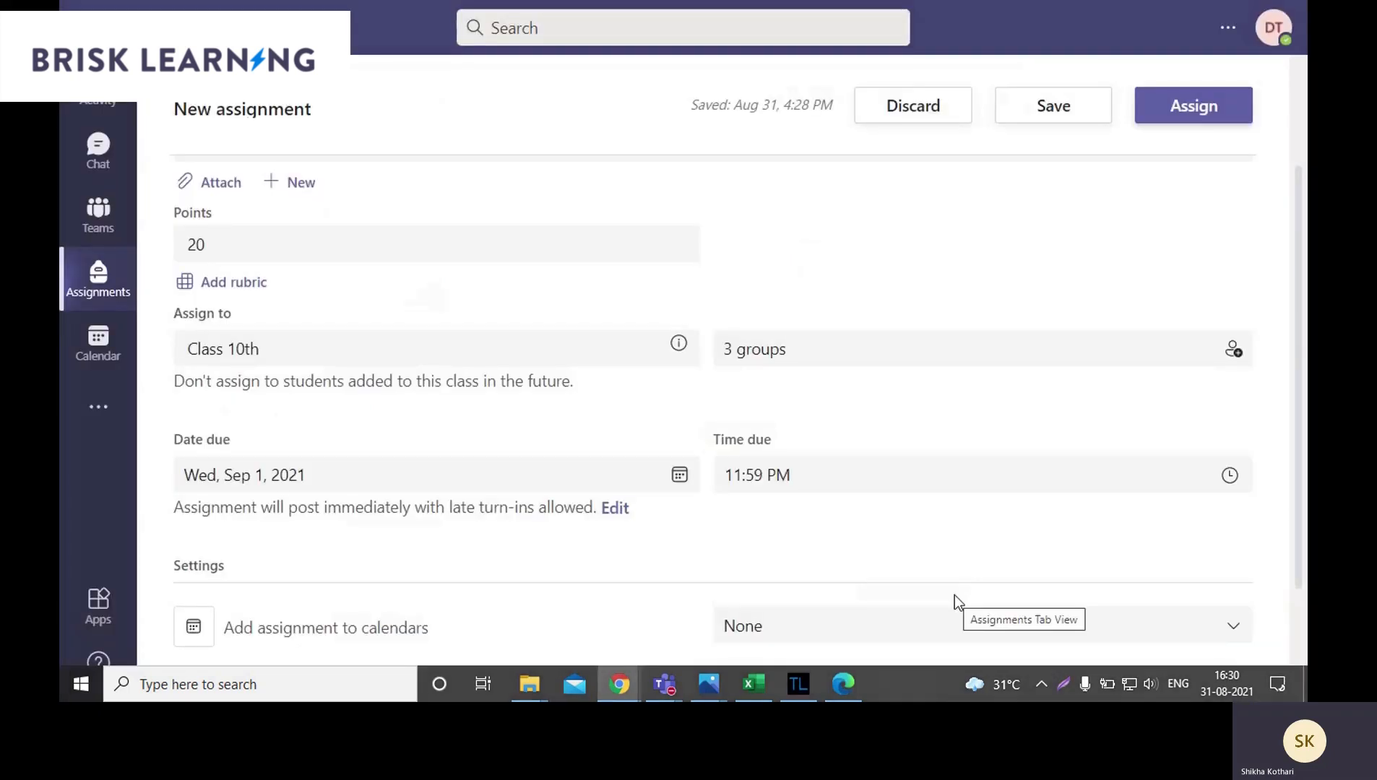
- Edit the assignment timeline to enable a close date of Fri, Sep 3, 2021, and apply it
{"action": "left_click_drag", "start_coordinate": [1298, 255], "coordinate": [1304, 368]}
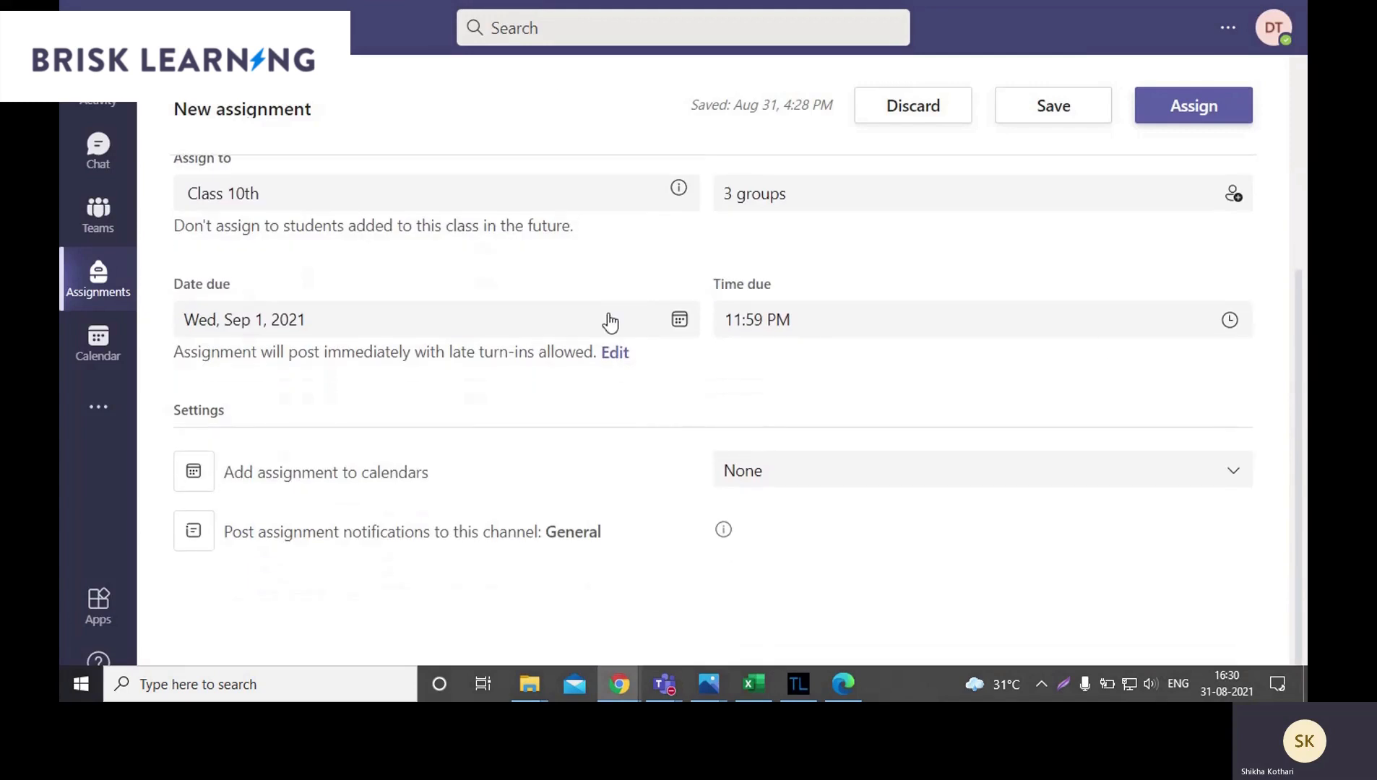
{"action": "left_click", "coordinate": [680, 327]}
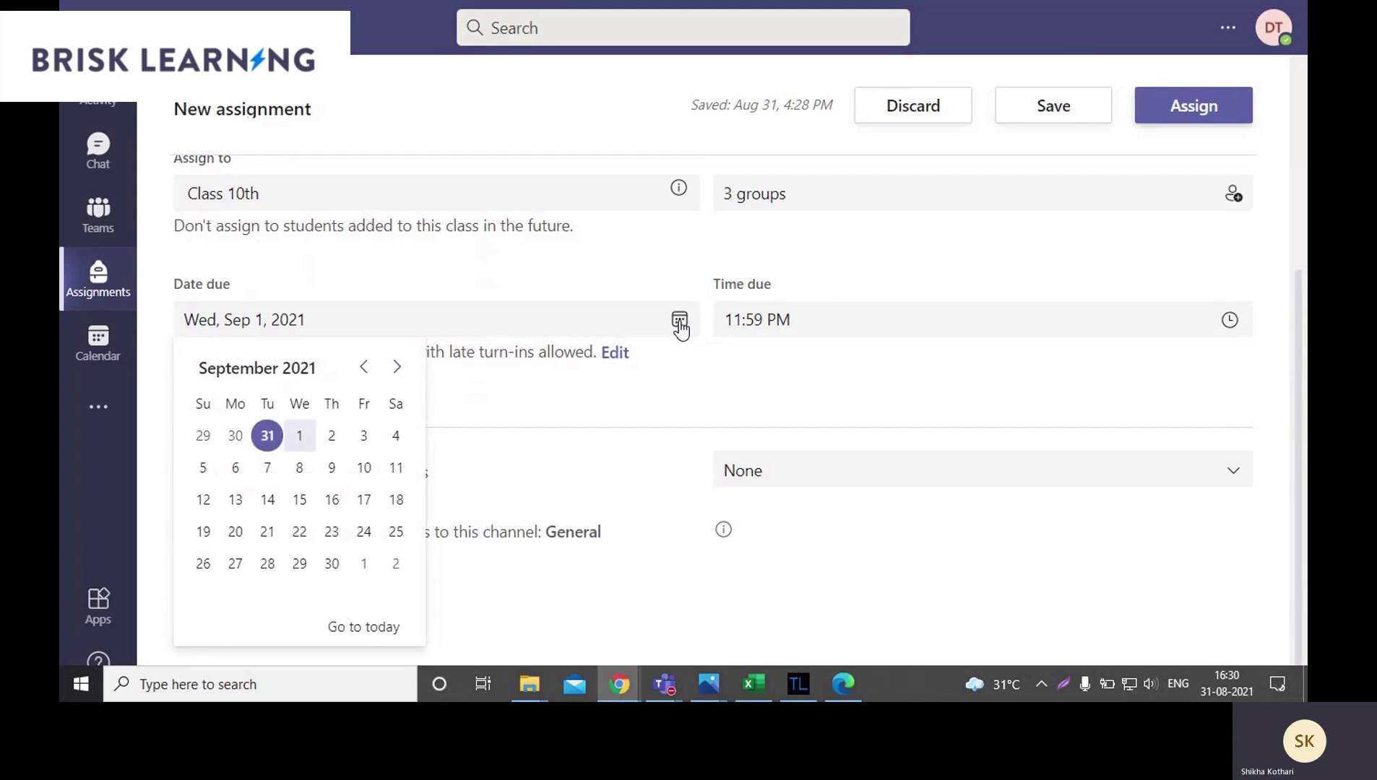
{"action": "left_click", "coordinate": [610, 354]}
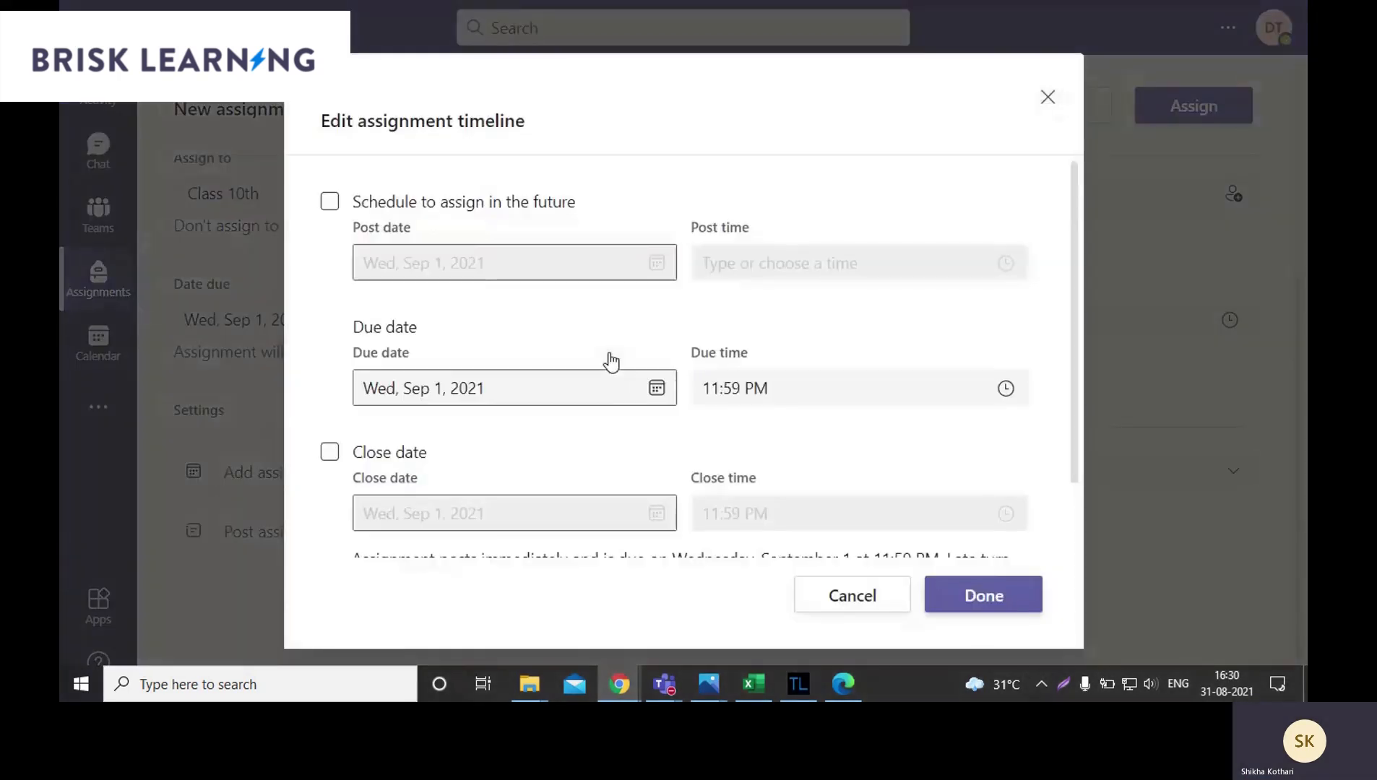
{"action": "left_click_drag", "start_coordinate": [611, 361], "coordinate": [780, 455]}
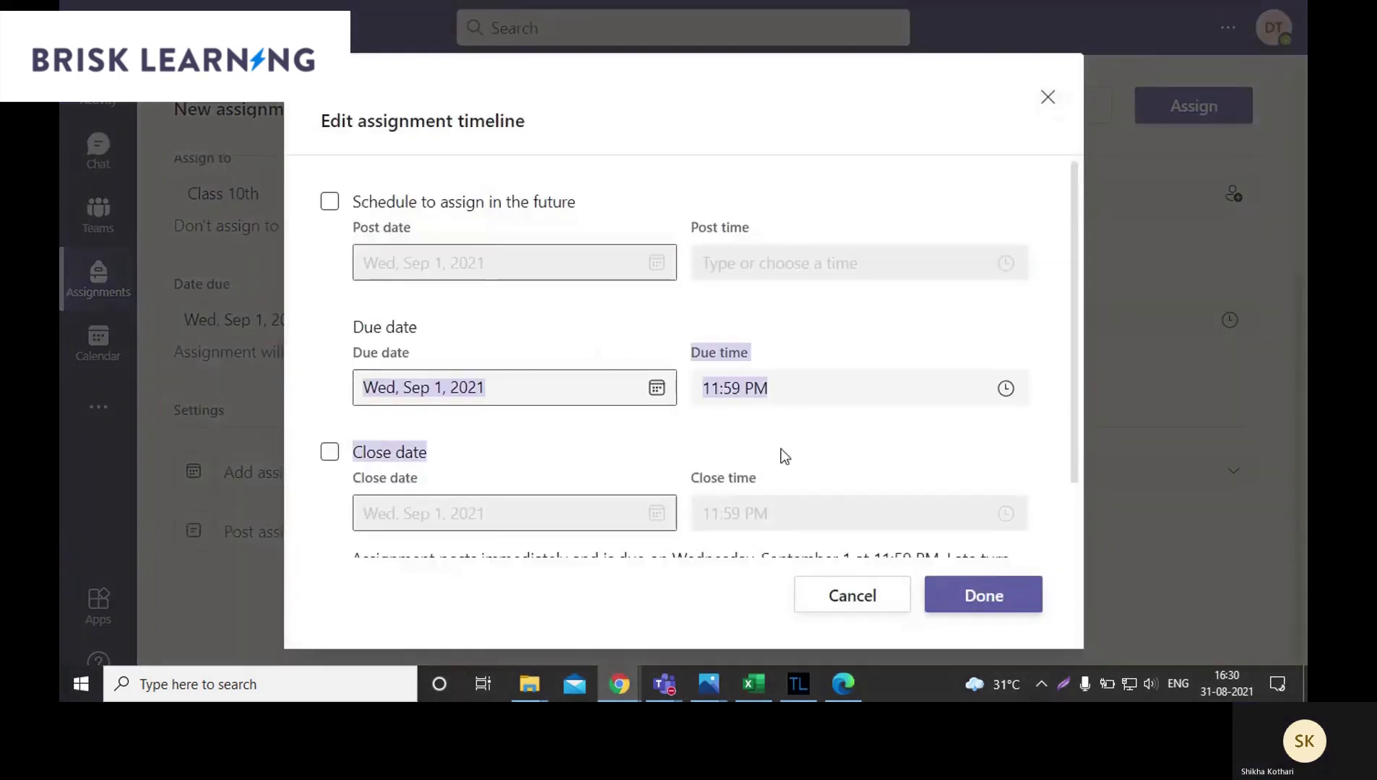
{"action": "left_click", "coordinate": [330, 452]}
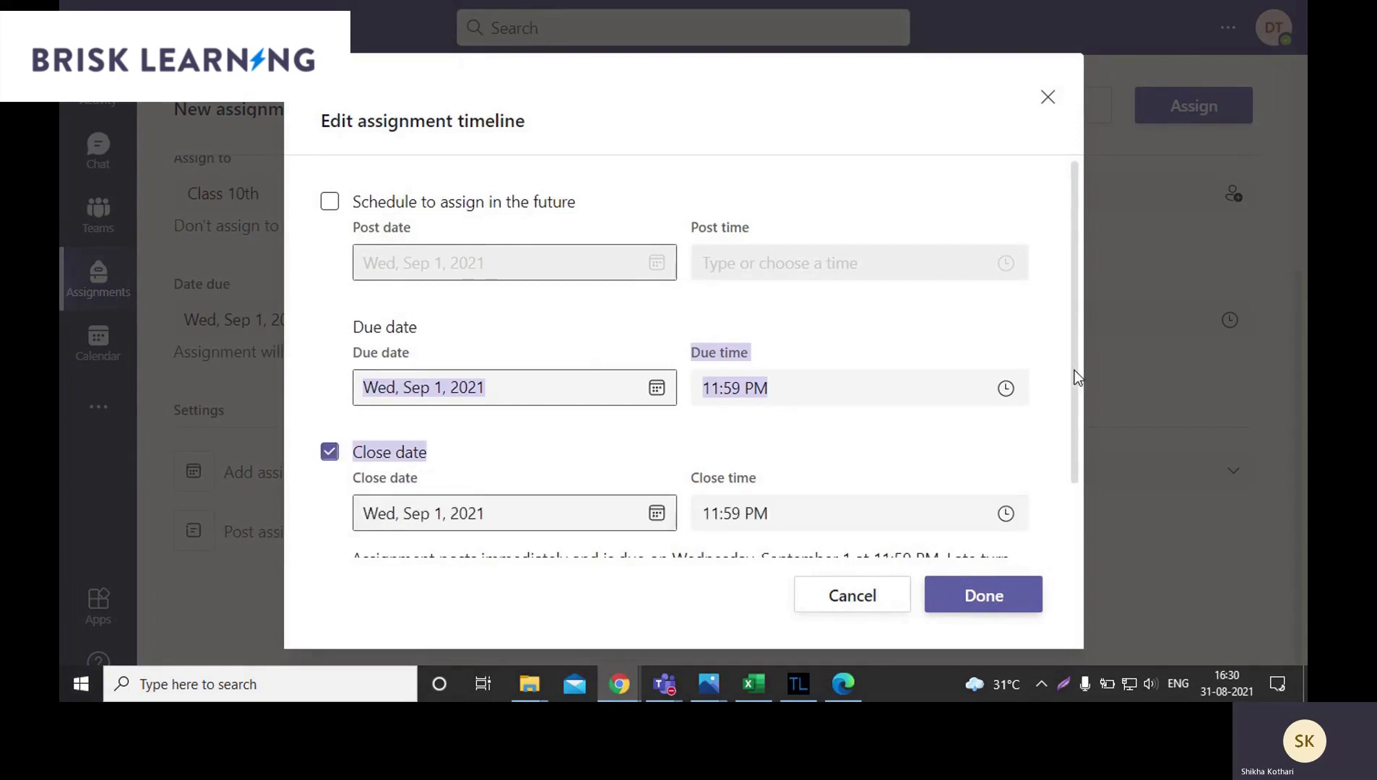
{"action": "left_click_drag", "start_coordinate": [1075, 369], "coordinate": [1069, 514]}
{"action": "left_click", "coordinate": [665, 429]}
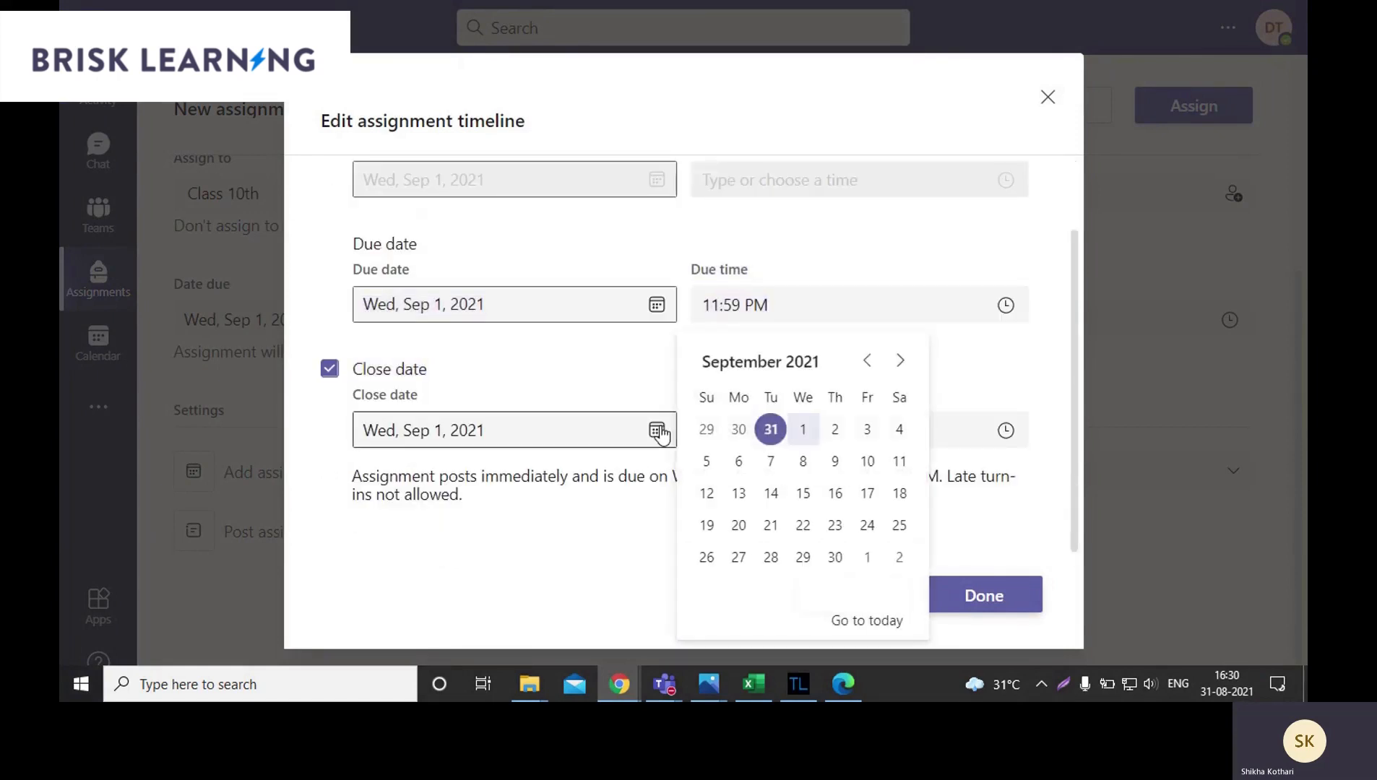
{"action": "left_click", "coordinate": [871, 432]}
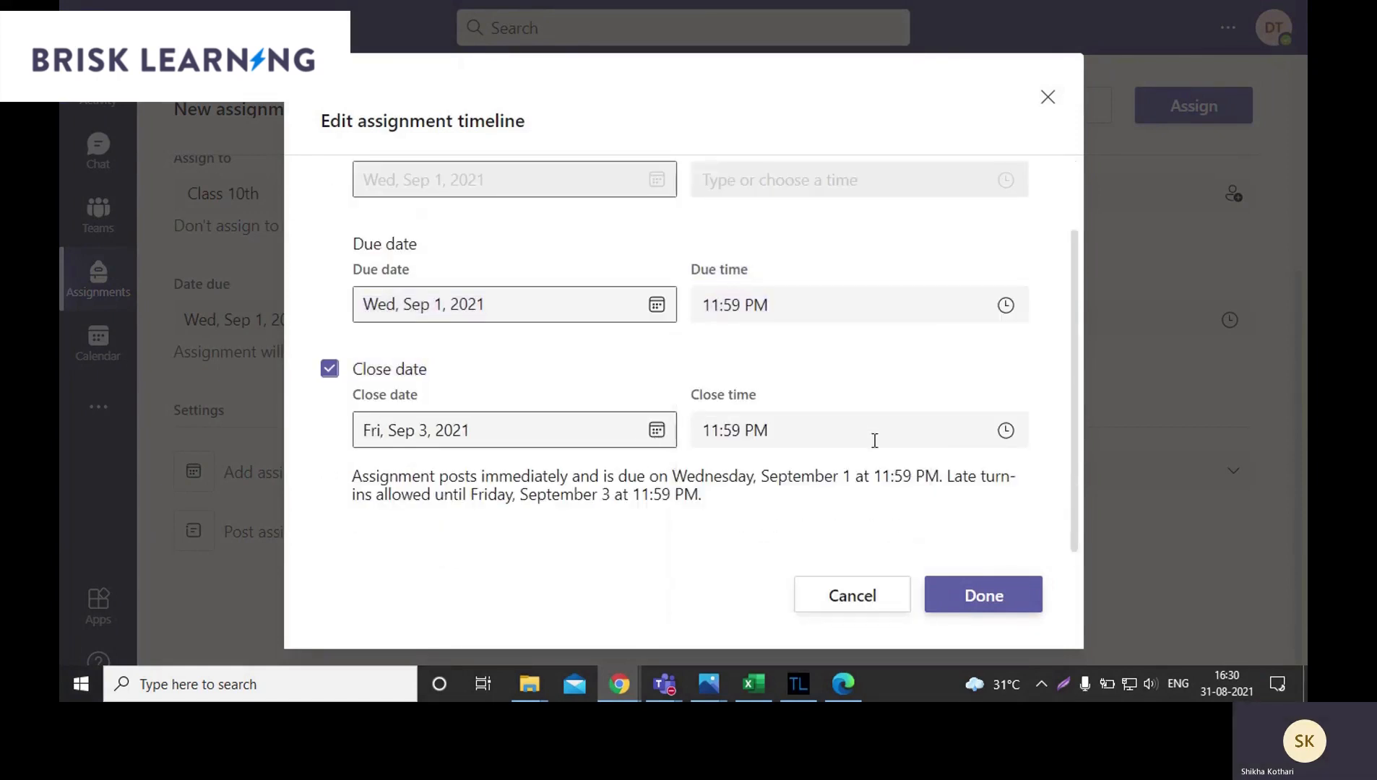
{"action": "left_click", "coordinate": [1020, 592]}
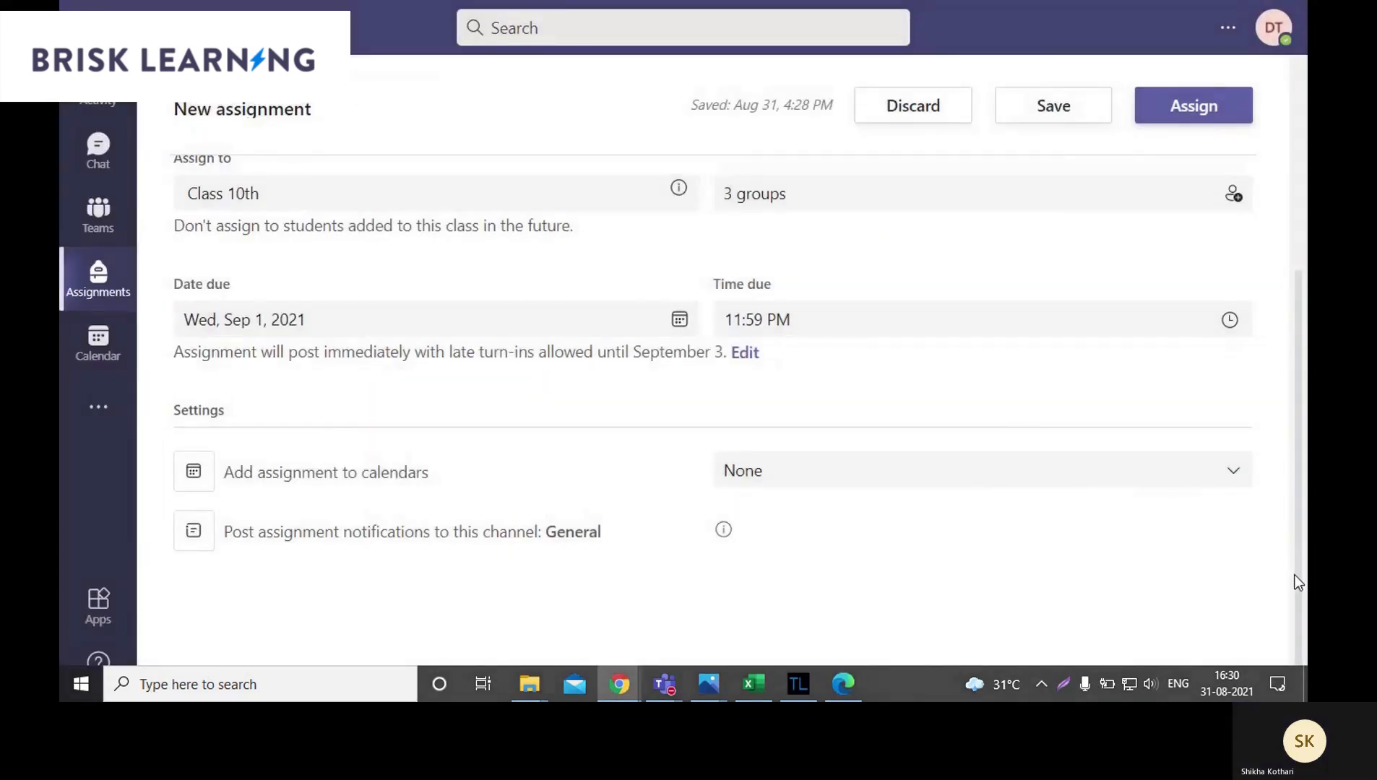
- Review the assignment's group setting, assign the project to the three groups and check for it in the assignment list
{"action": "left_click_drag", "start_coordinate": [1300, 571], "coordinate": [1300, 354]}
{"action": "scroll", "coordinate": [959, 467], "scroll_direction": "down", "scroll_amount": 2}
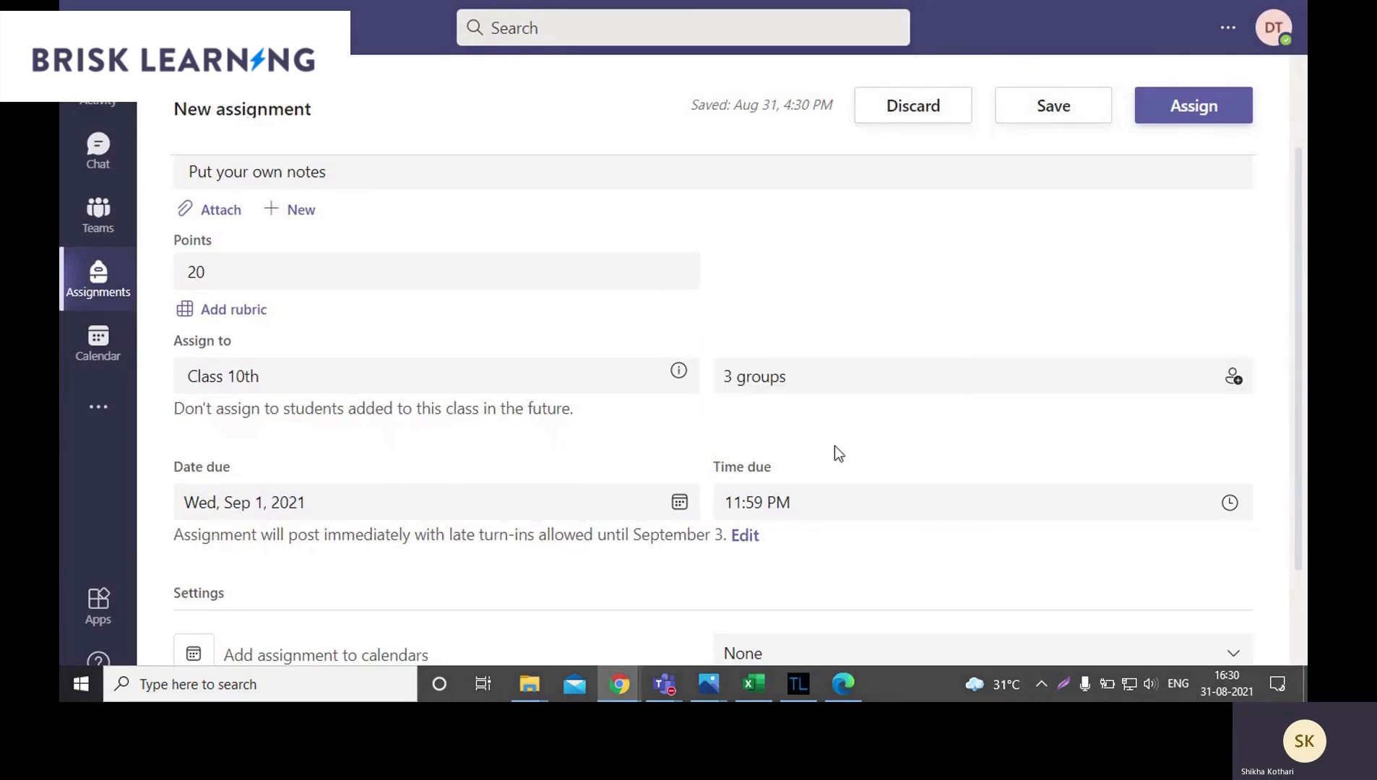
{"action": "left_click", "coordinate": [740, 384]}
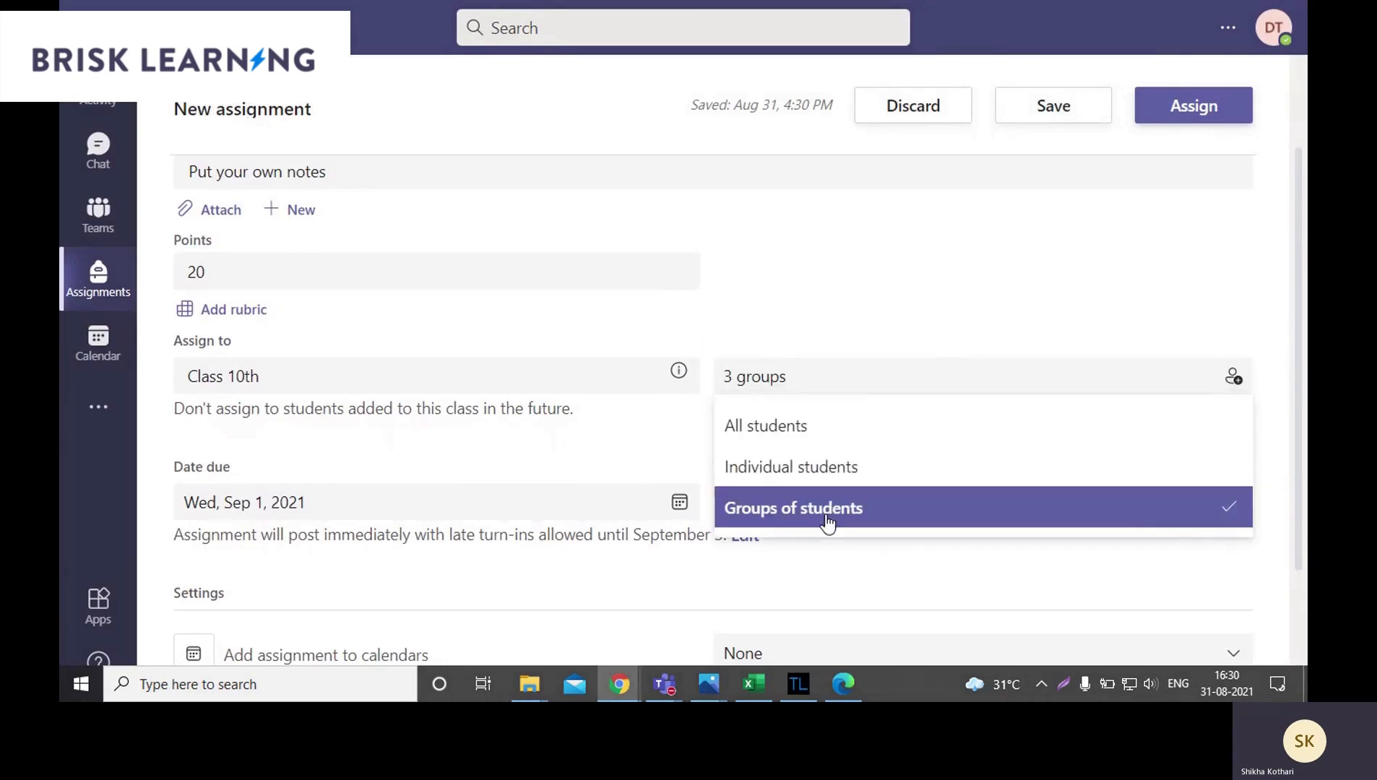
{"action": "left_click", "coordinate": [916, 266]}
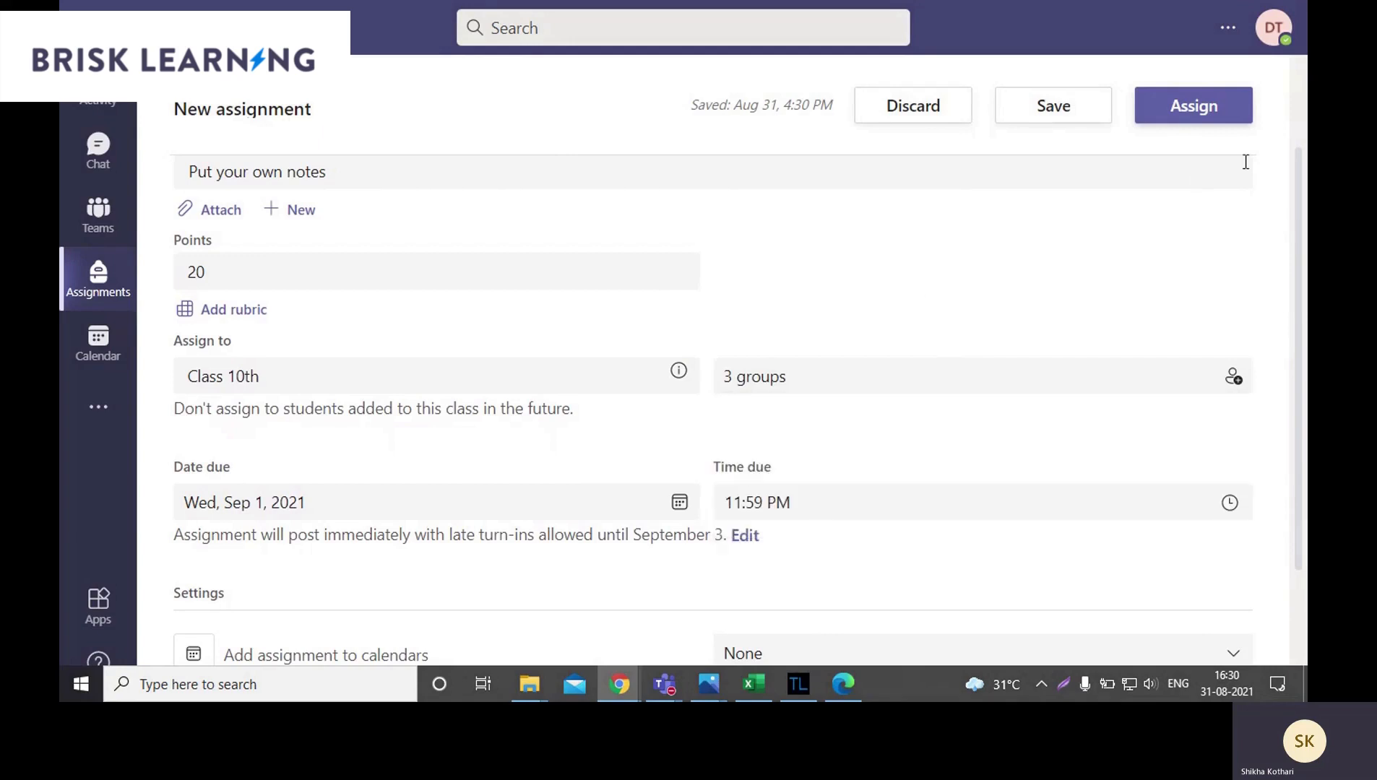
{"action": "left_click", "coordinate": [1211, 120]}
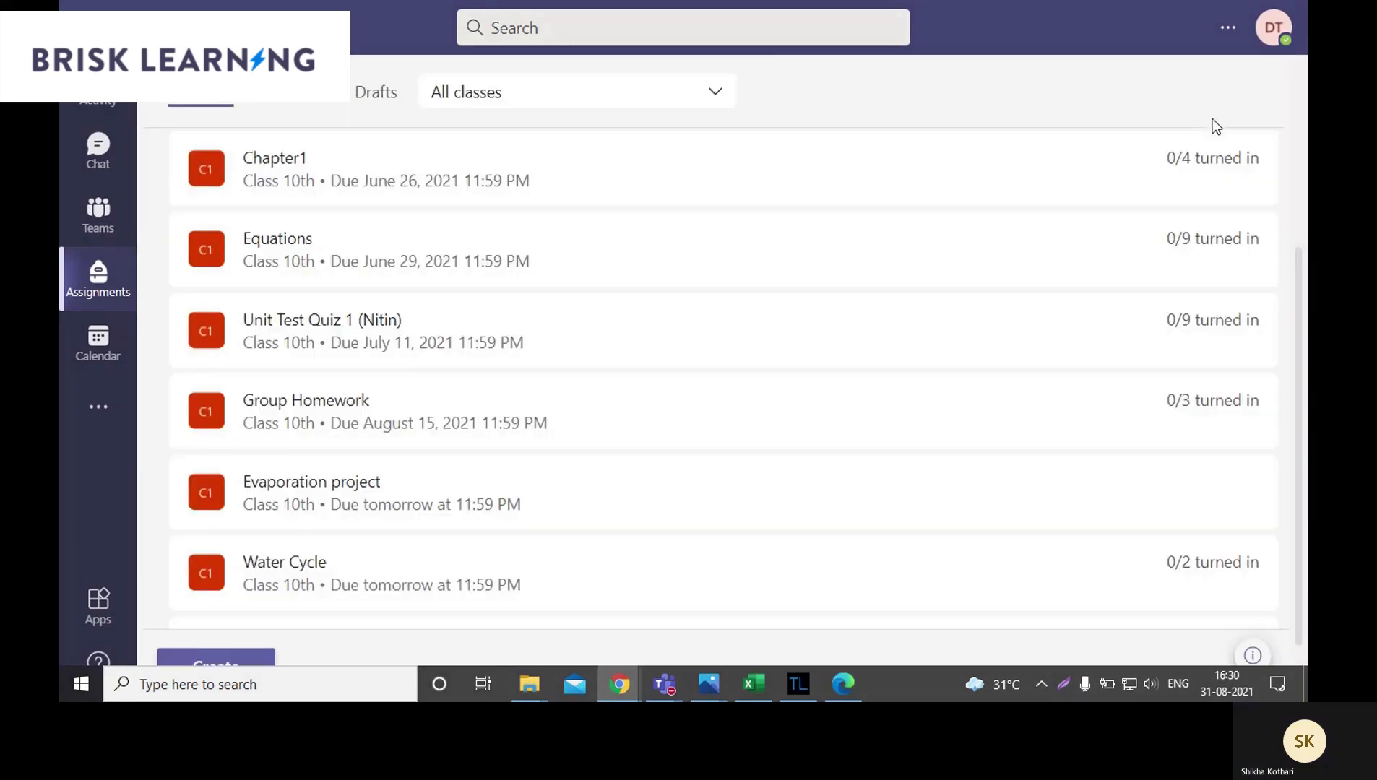
{"action": "scroll", "coordinate": [1304, 498], "scroll_direction": "down", "scroll_amount": 1}
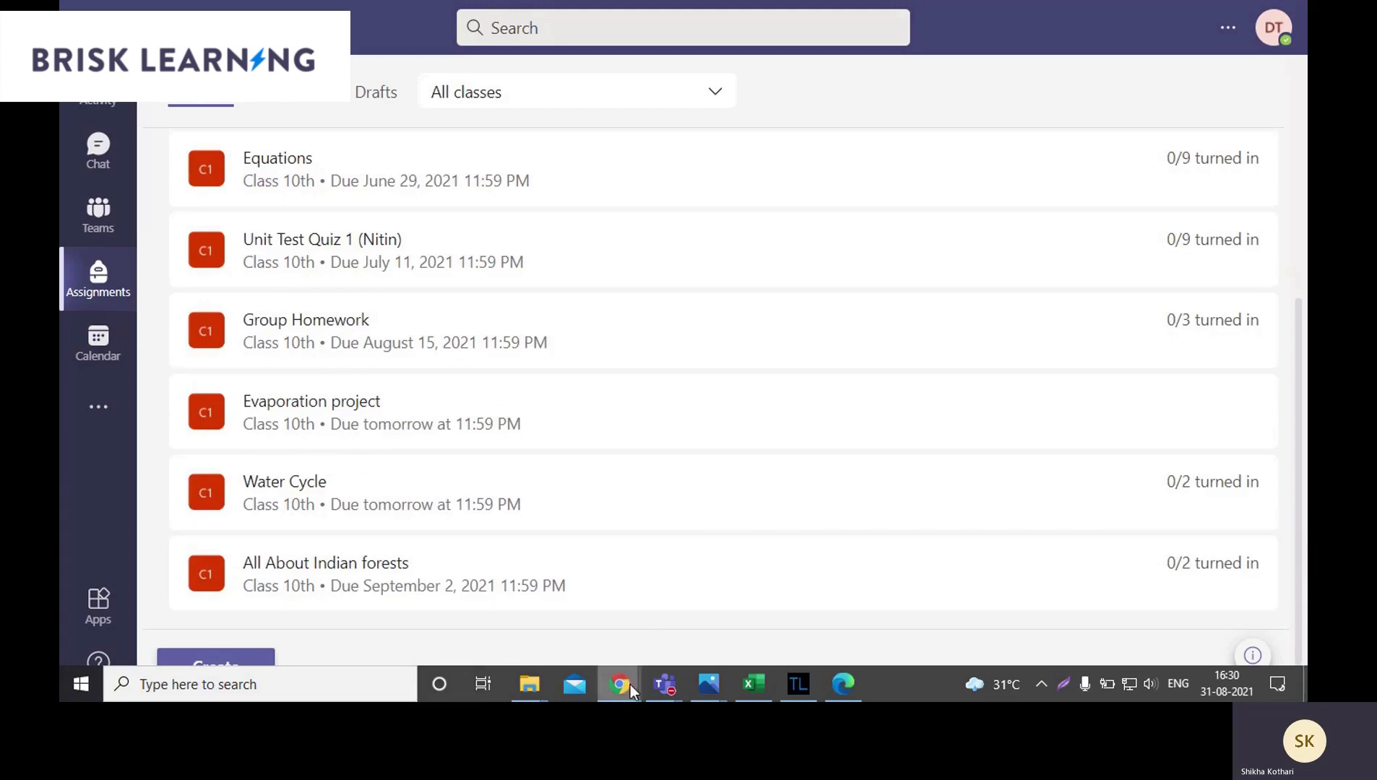
- Switch to the student's Teams session in Edge, open the Evaporation project and view the members of the student's group
{"action": "left_click", "coordinate": [850, 686]}
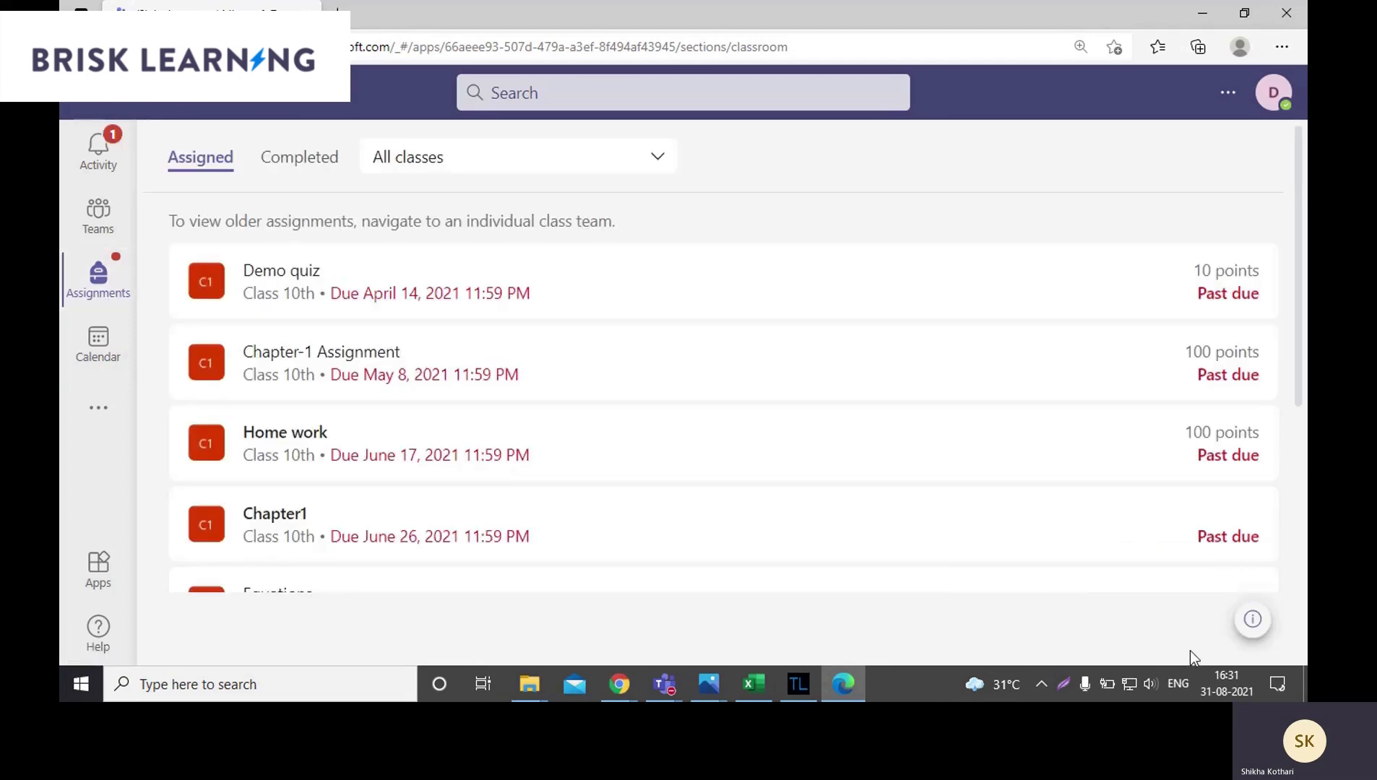
{"action": "left_click_drag", "start_coordinate": [1298, 267], "coordinate": [1306, 524]}
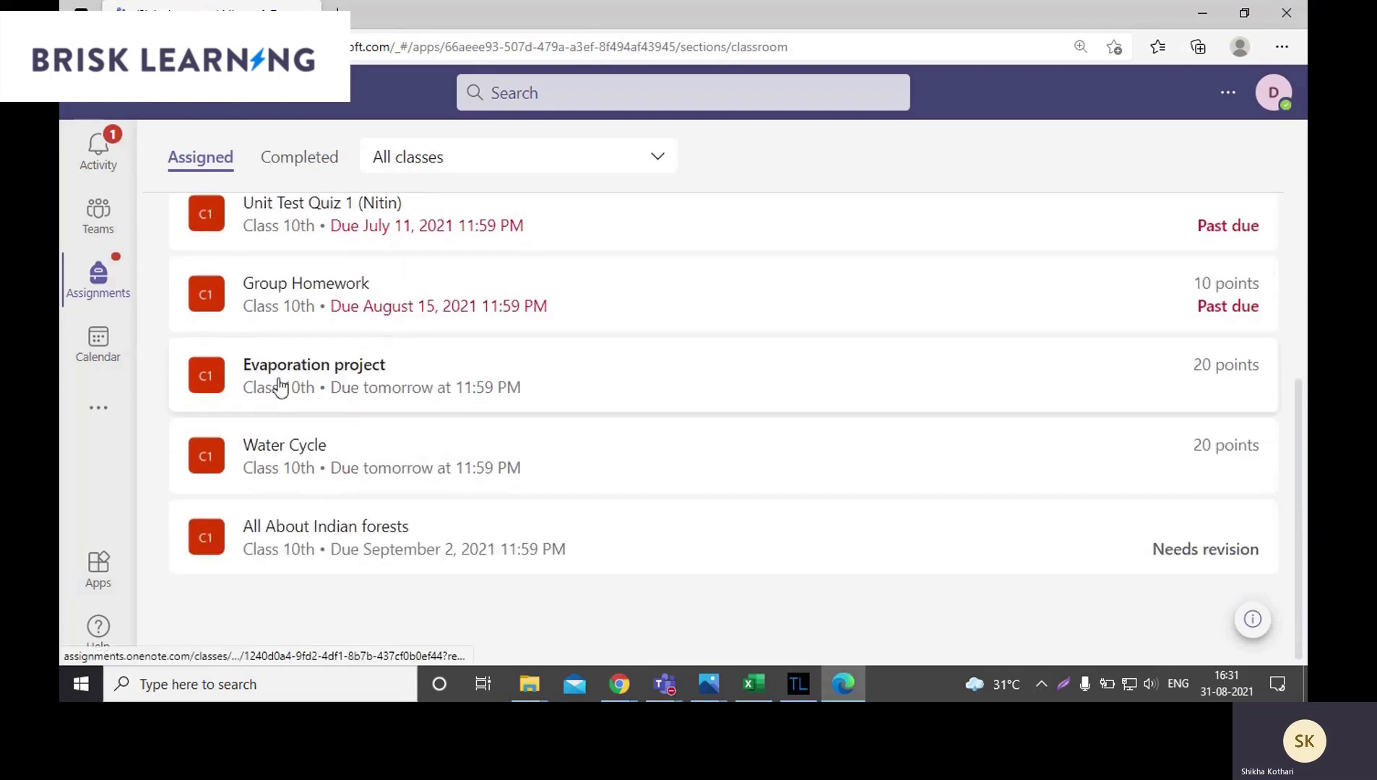
{"action": "left_click", "coordinate": [351, 383]}
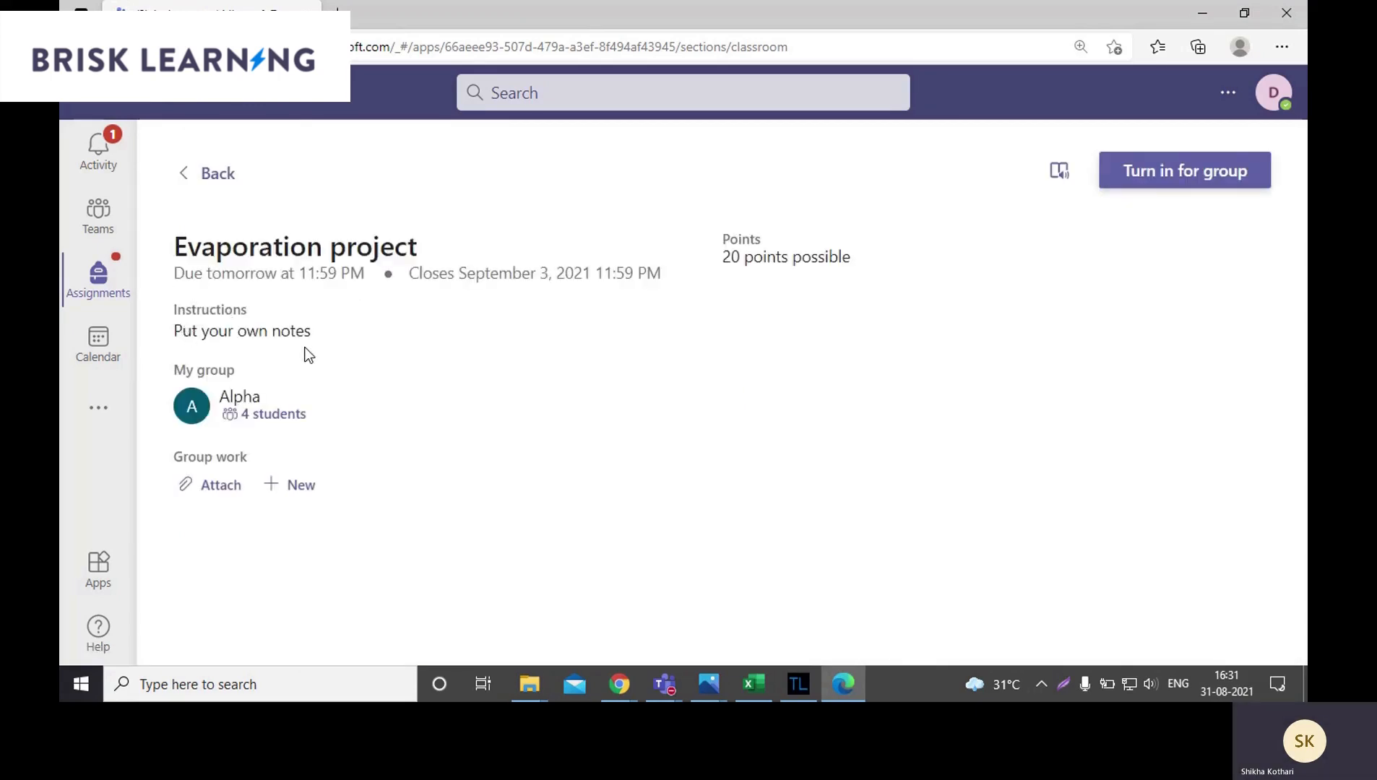
{"action": "left_click", "coordinate": [279, 422]}
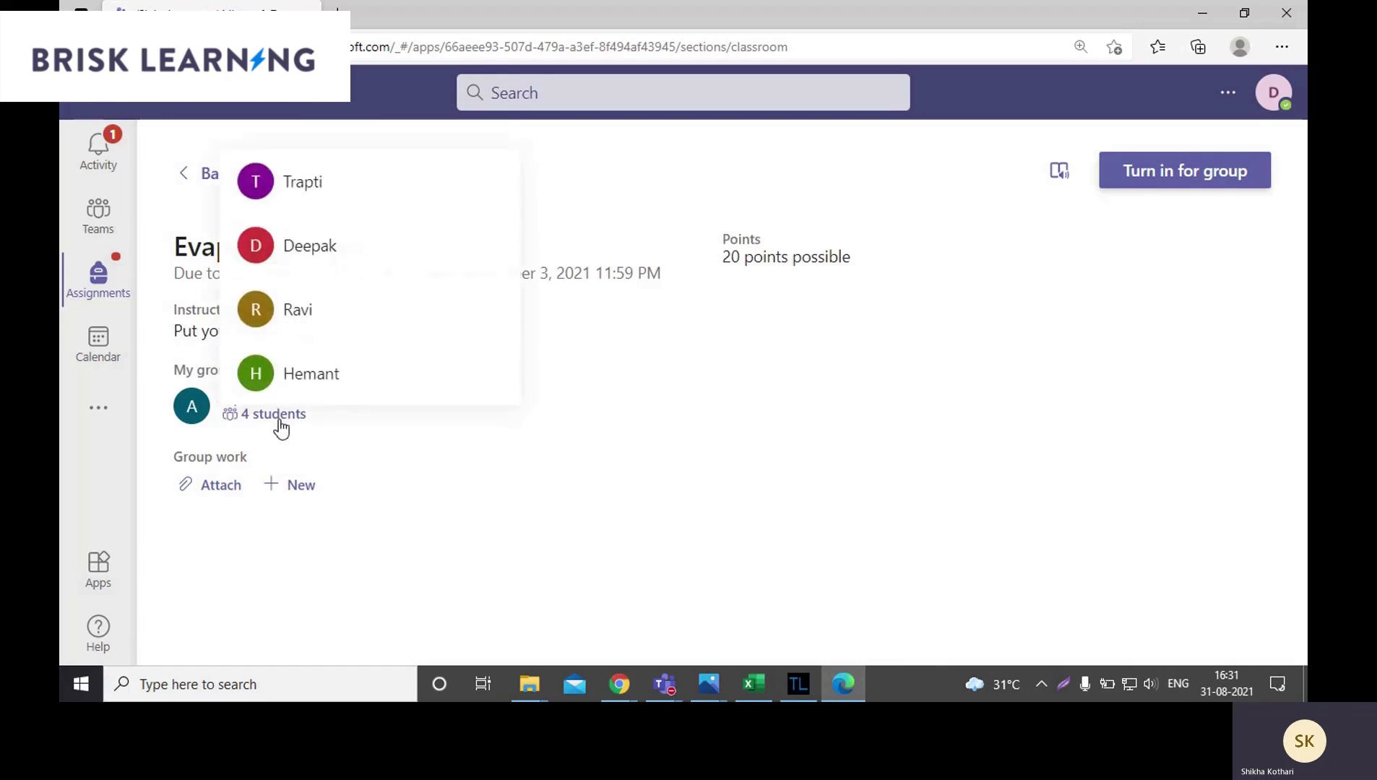
- Upload the Water Cycle image from the Desktop as group work and turn in the Evaporation project for the group
{"action": "left_click", "coordinate": [373, 434]}
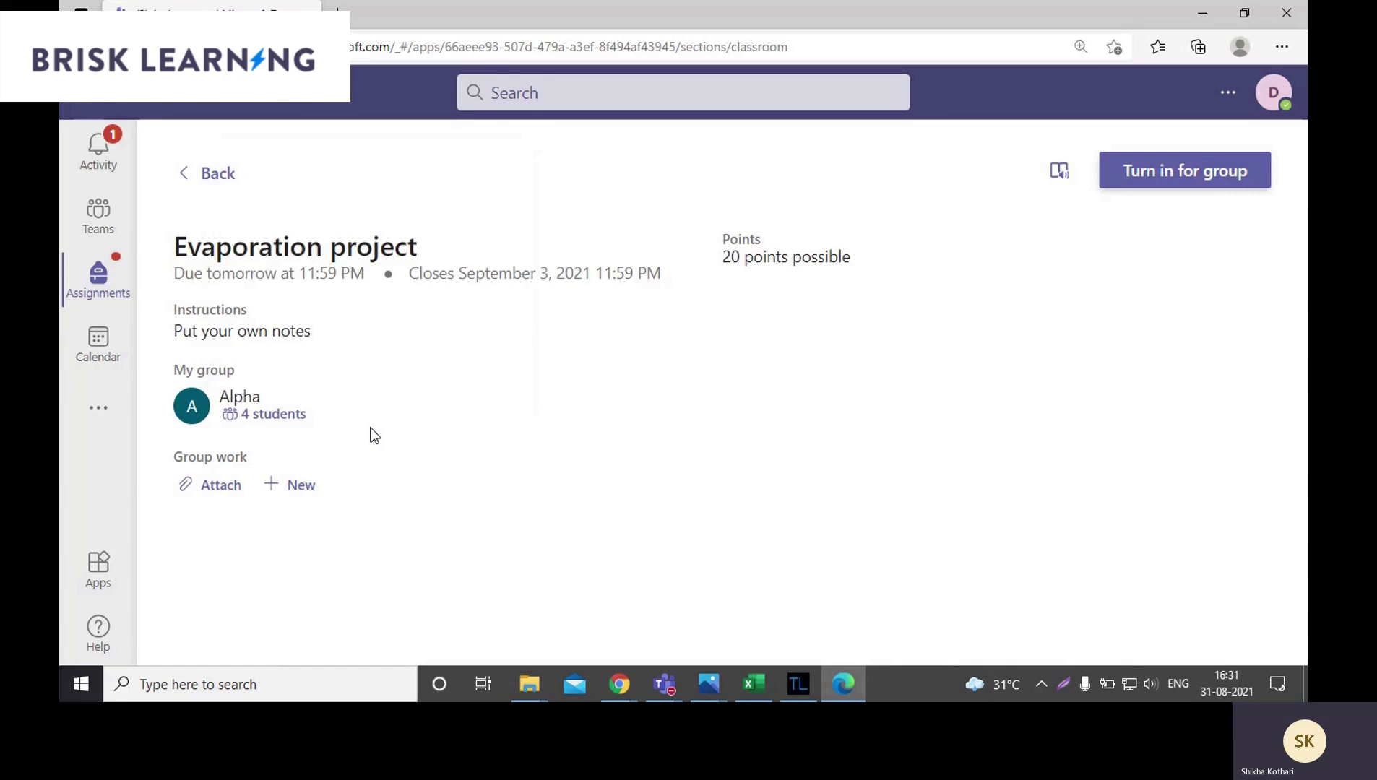
{"action": "left_click", "coordinate": [215, 492]}
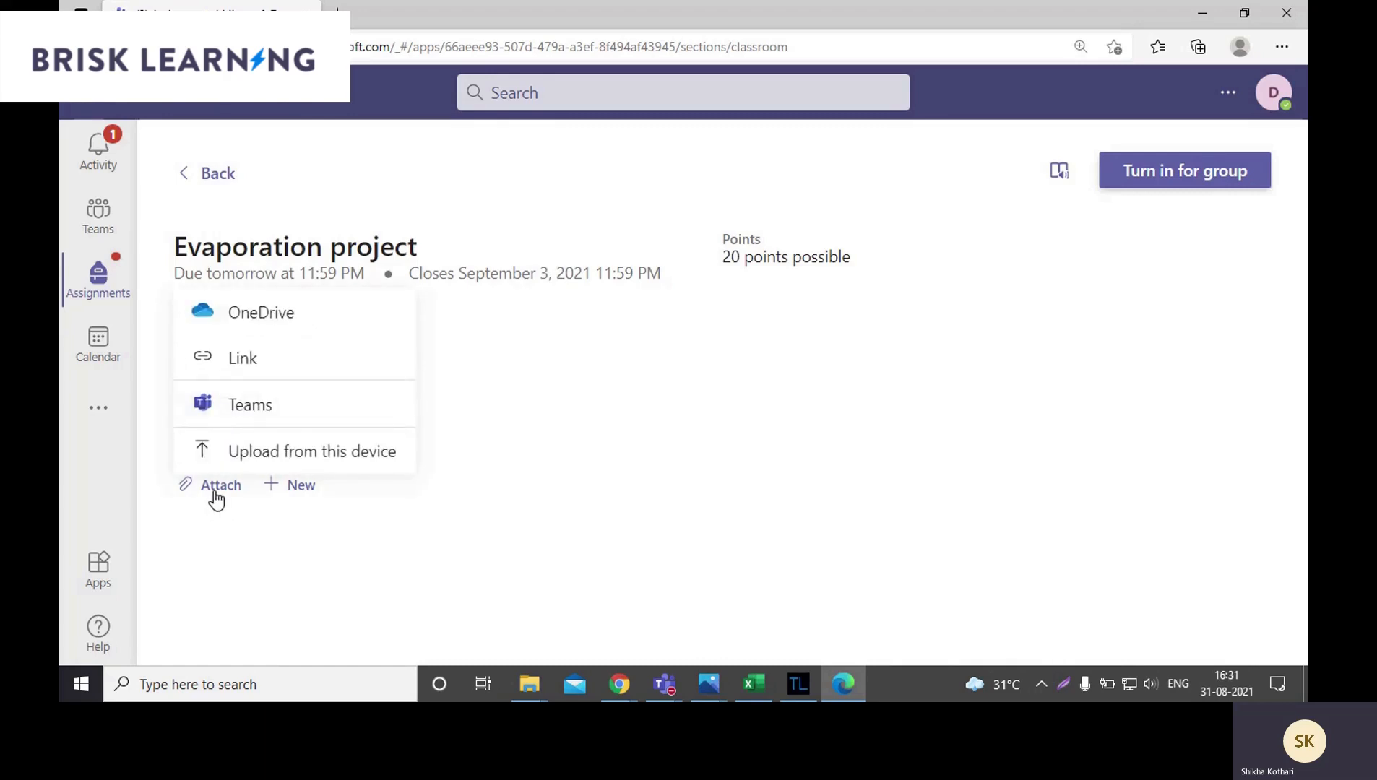
{"action": "left_click", "coordinate": [273, 451]}
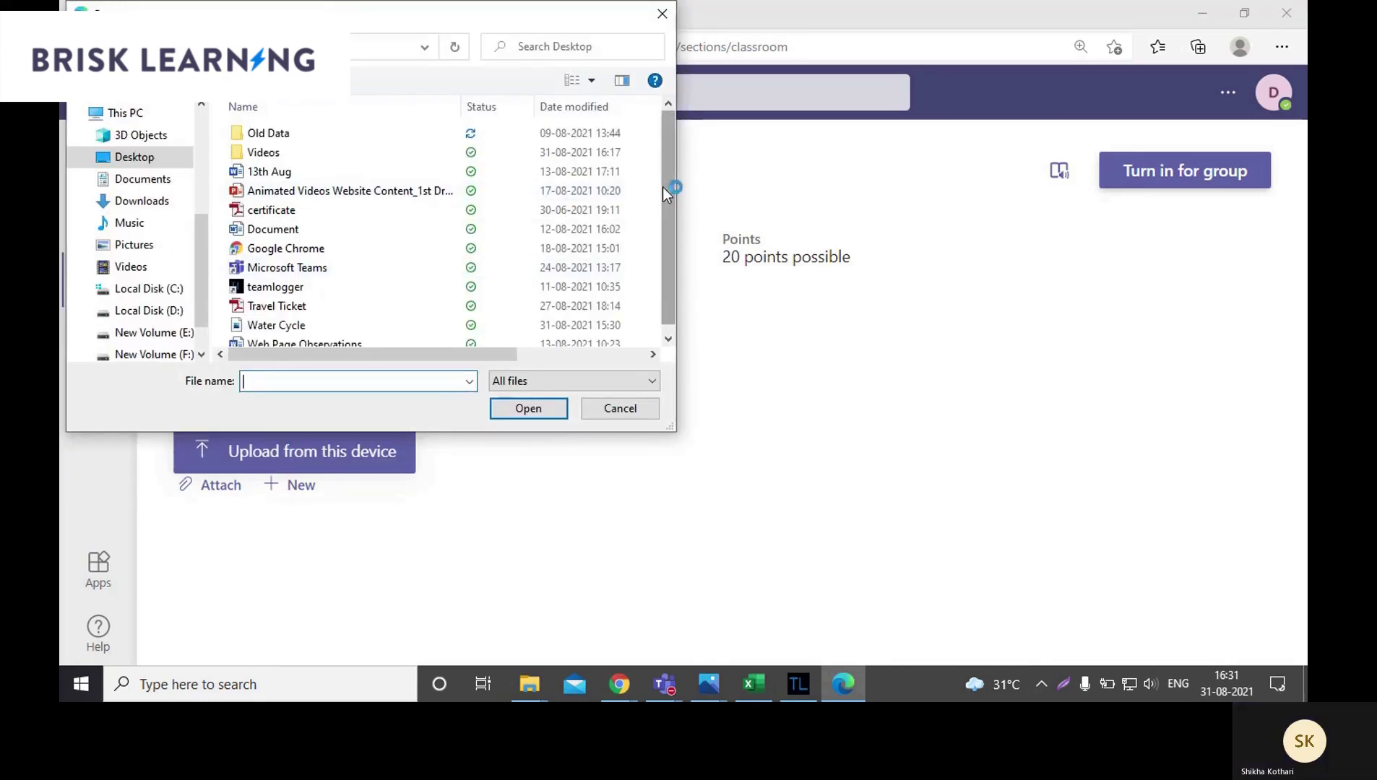
{"action": "scroll", "coordinate": [663, 187], "scroll_direction": "down", "scroll_amount": 1}
{"action": "left_click", "coordinate": [275, 318]}
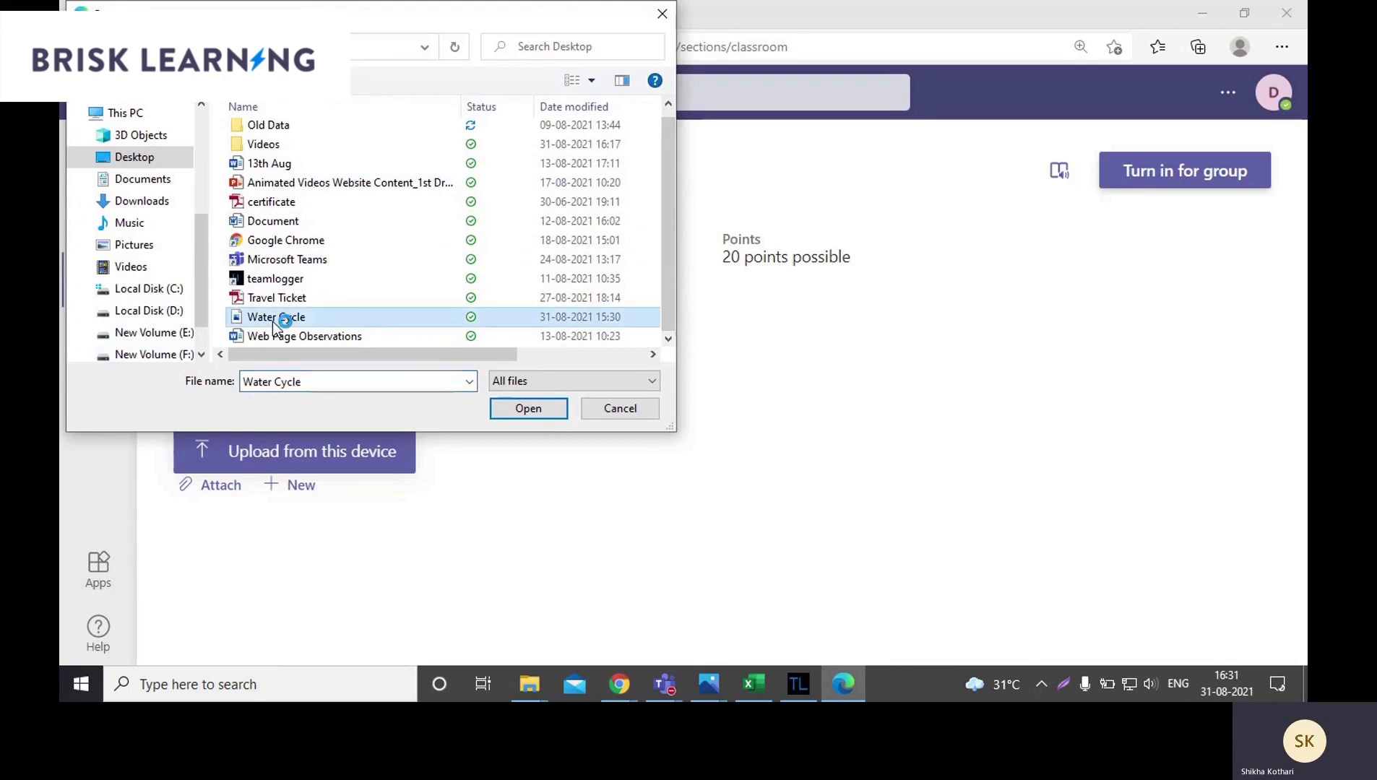
{"action": "left_click", "coordinate": [541, 405]}
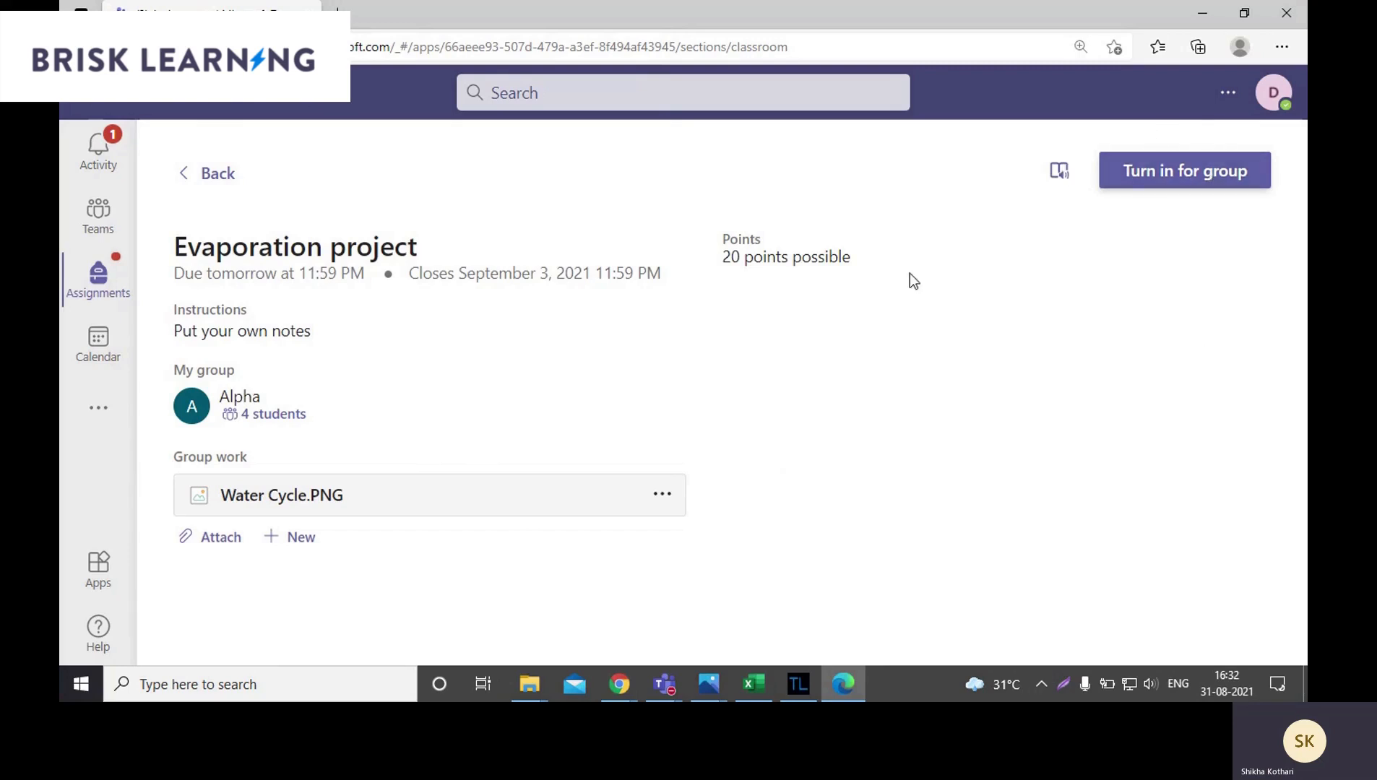
{"action": "left_click", "coordinate": [1185, 177]}
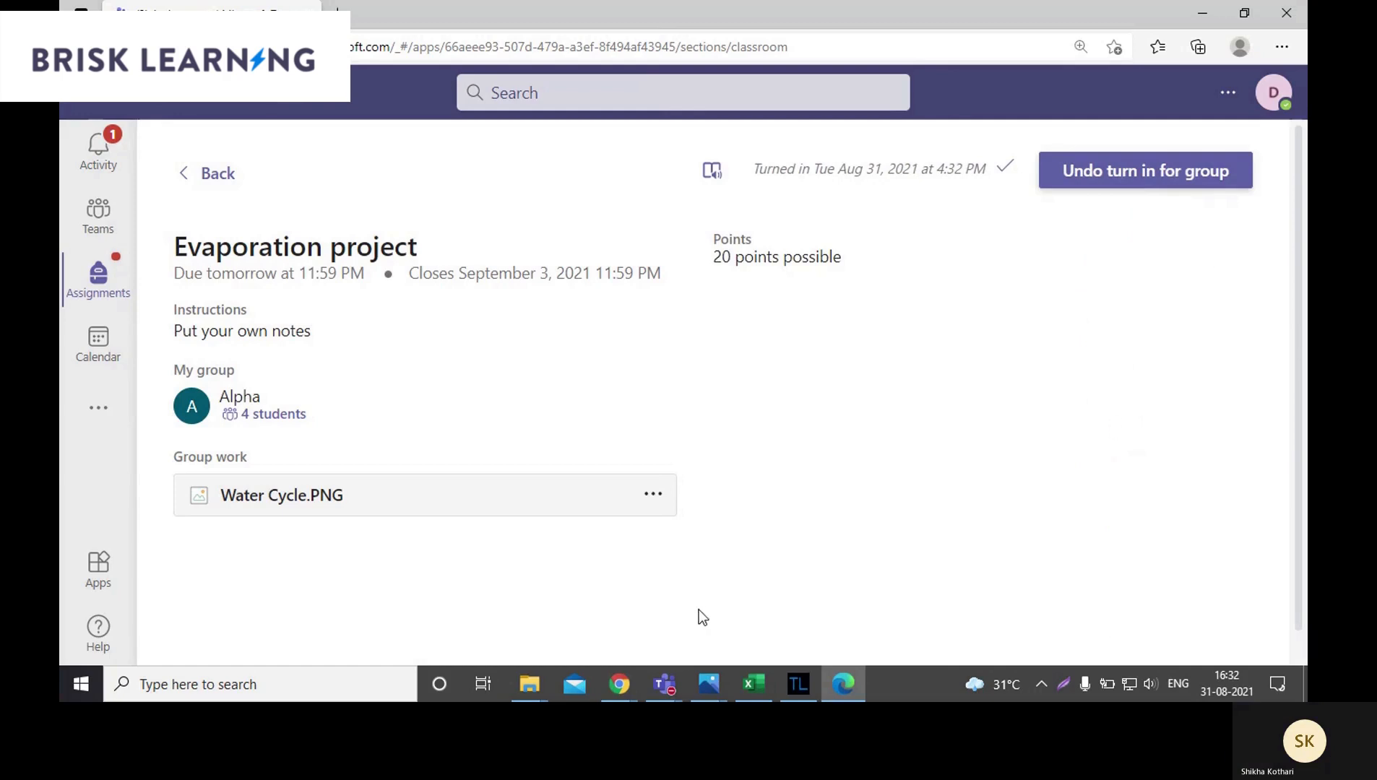
- Switch to the teacher's Teams session in Chrome, reload the assignment list and check the Evaporation project's turn-in count
{"action": "left_click", "coordinate": [619, 690]}
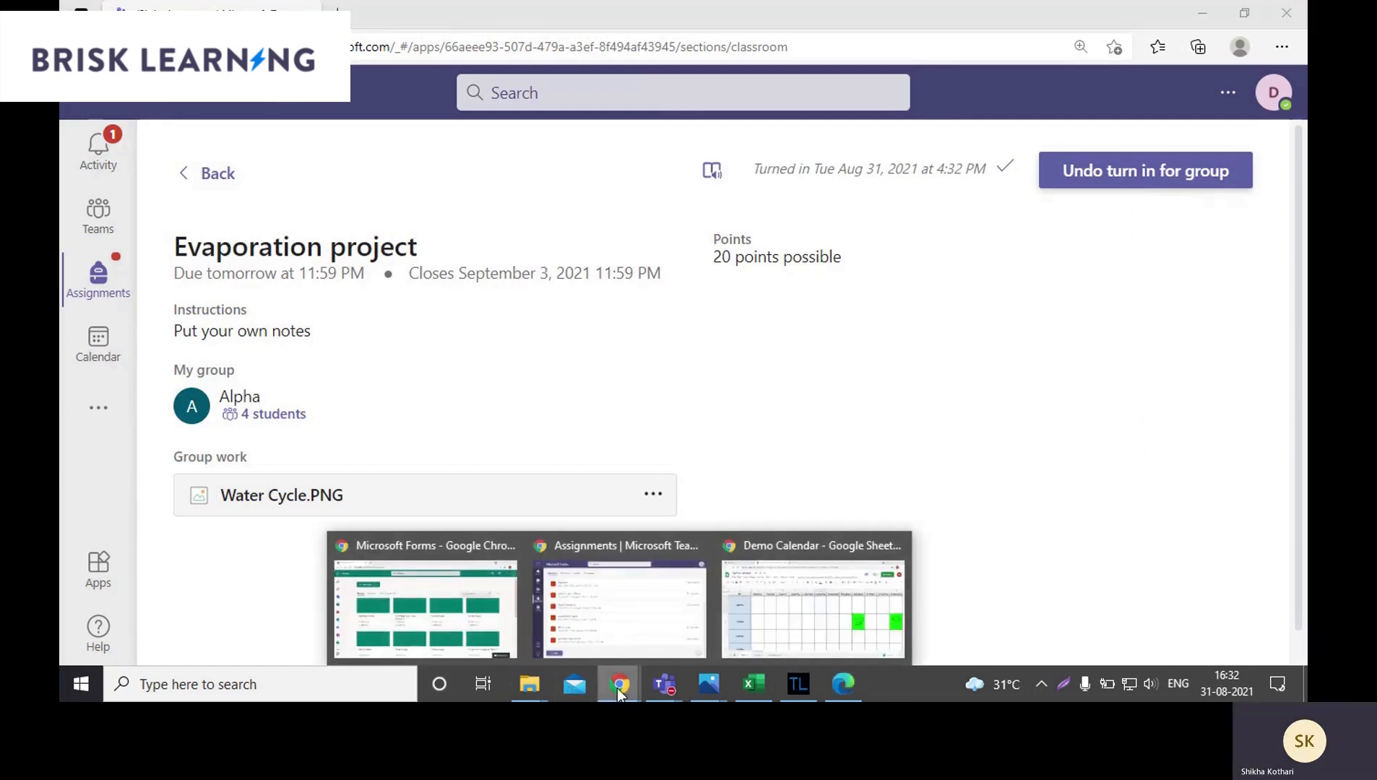
{"action": "left_click", "coordinate": [571, 597]}
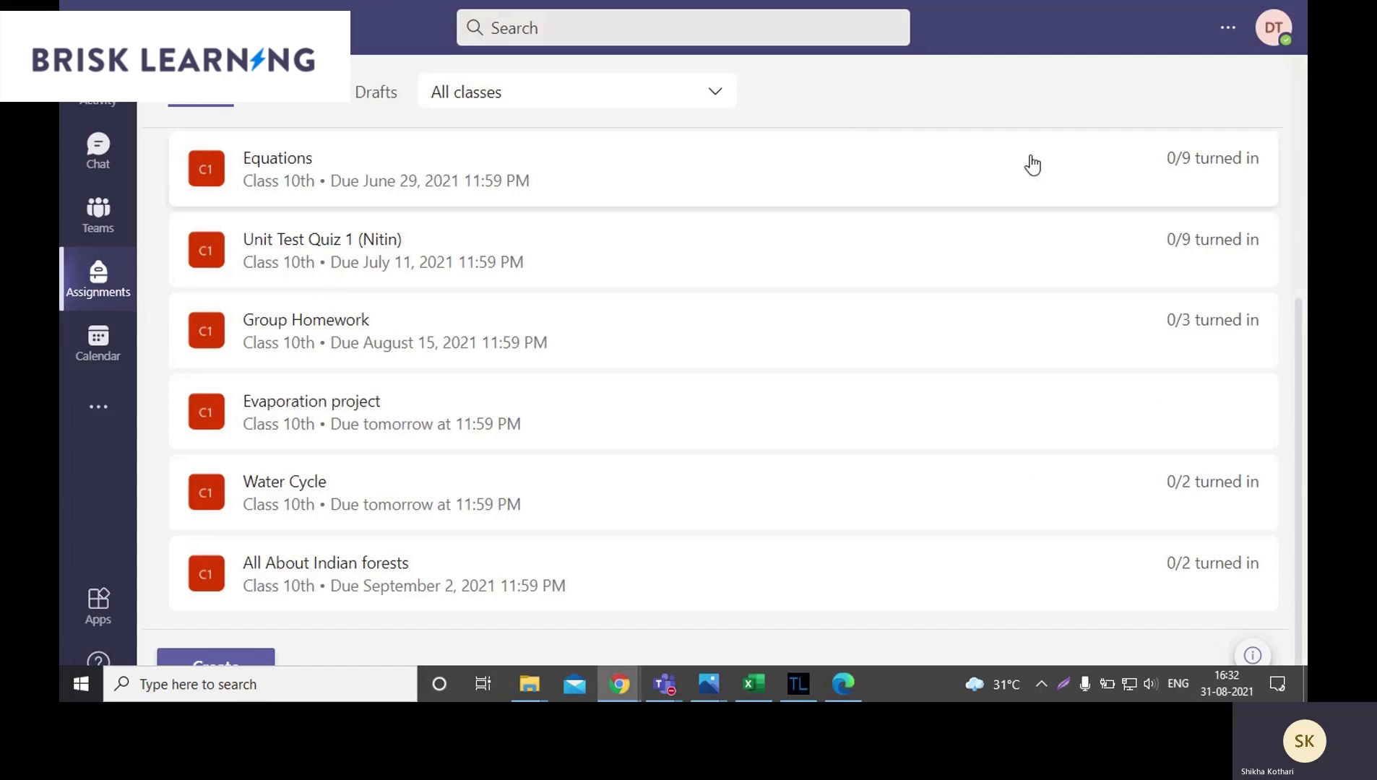
{"action": "left_click", "coordinate": [101, 215]}
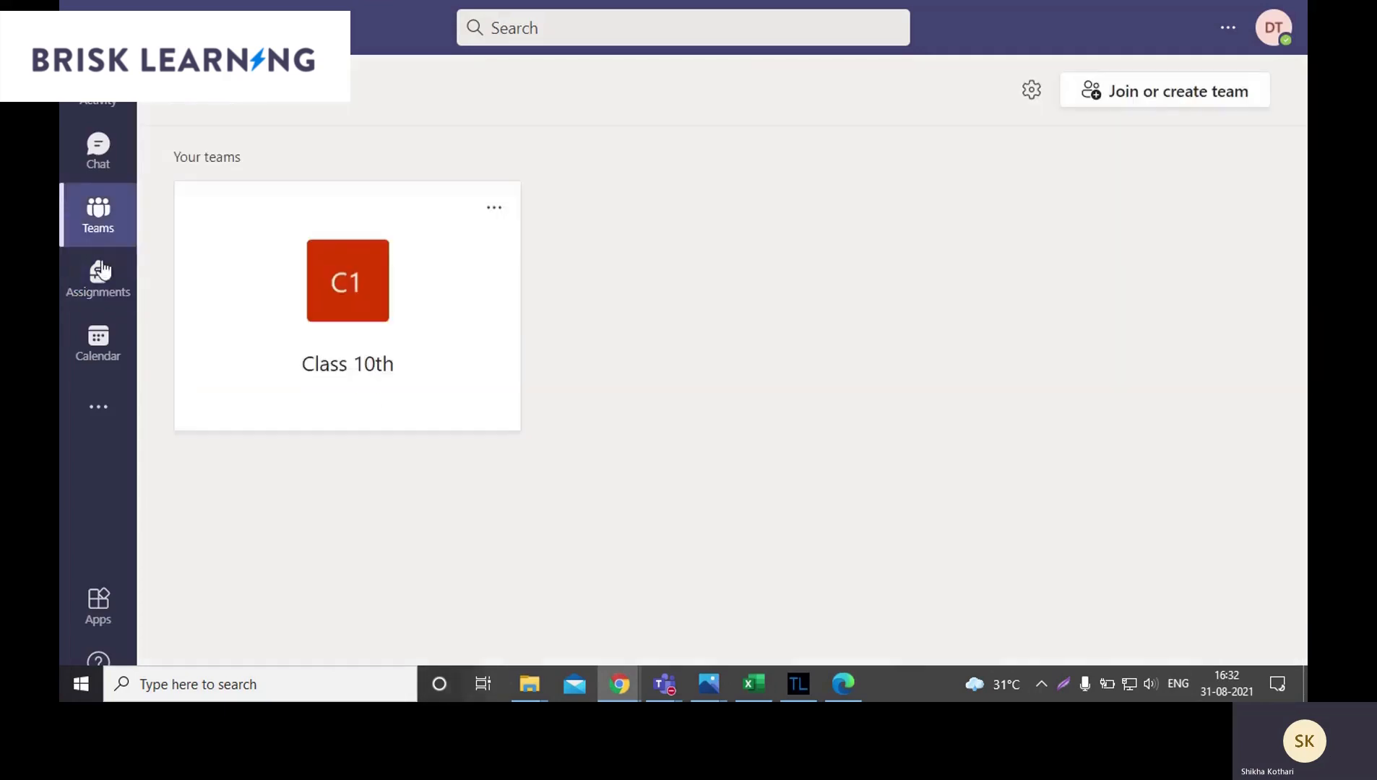
{"action": "left_click", "coordinate": [98, 283]}
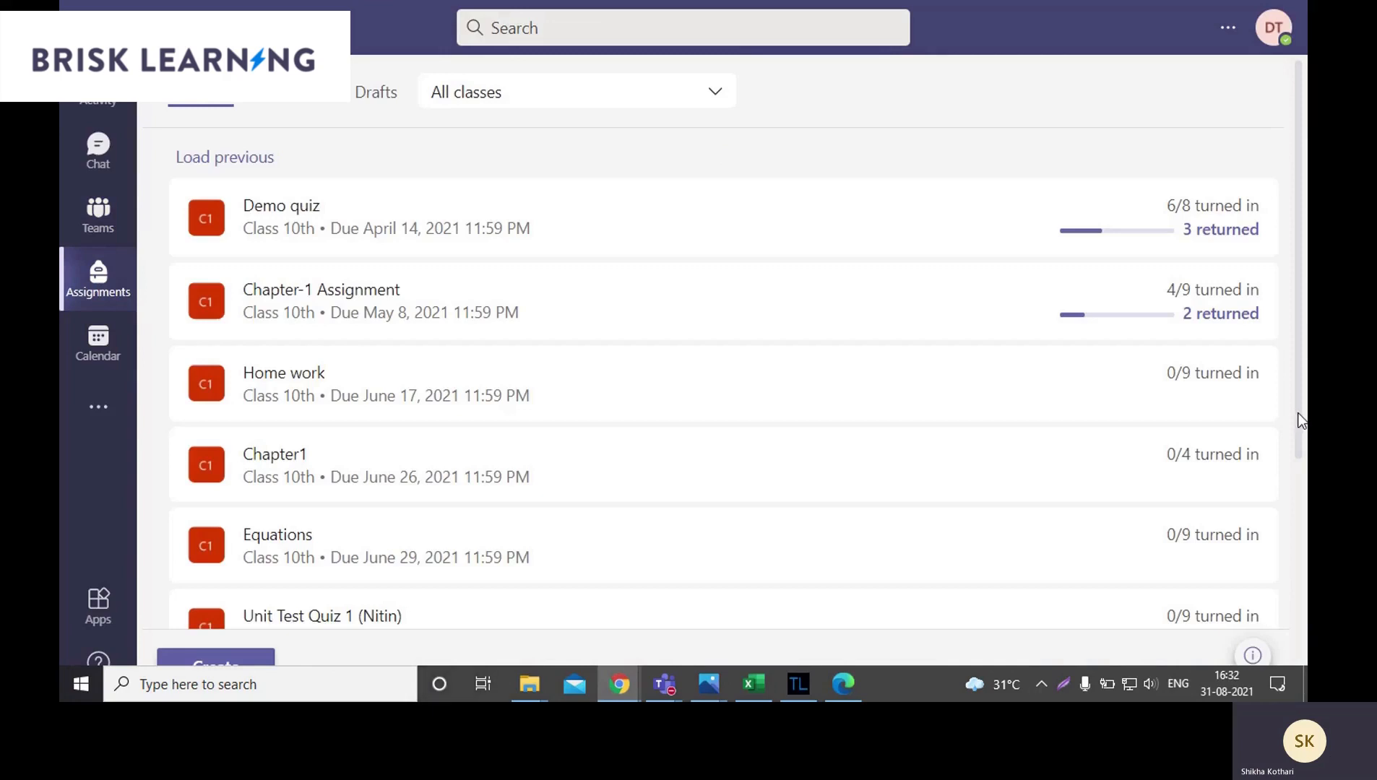
{"action": "left_click_drag", "start_coordinate": [1298, 421], "coordinate": [1304, 636]}
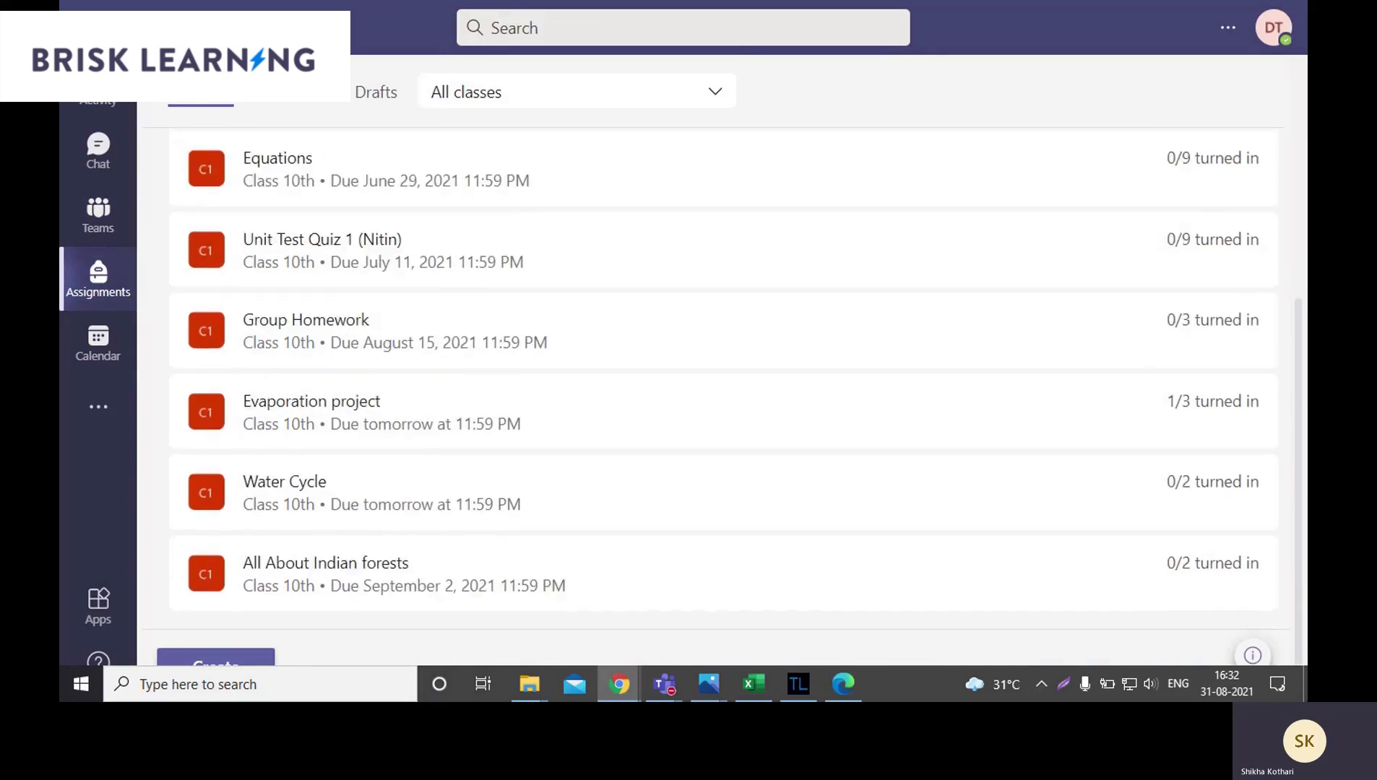
- Open the Evaporation project and review the turn-in status and members of the Alpha, Beta and Gama groups
{"action": "left_click", "coordinate": [350, 407]}
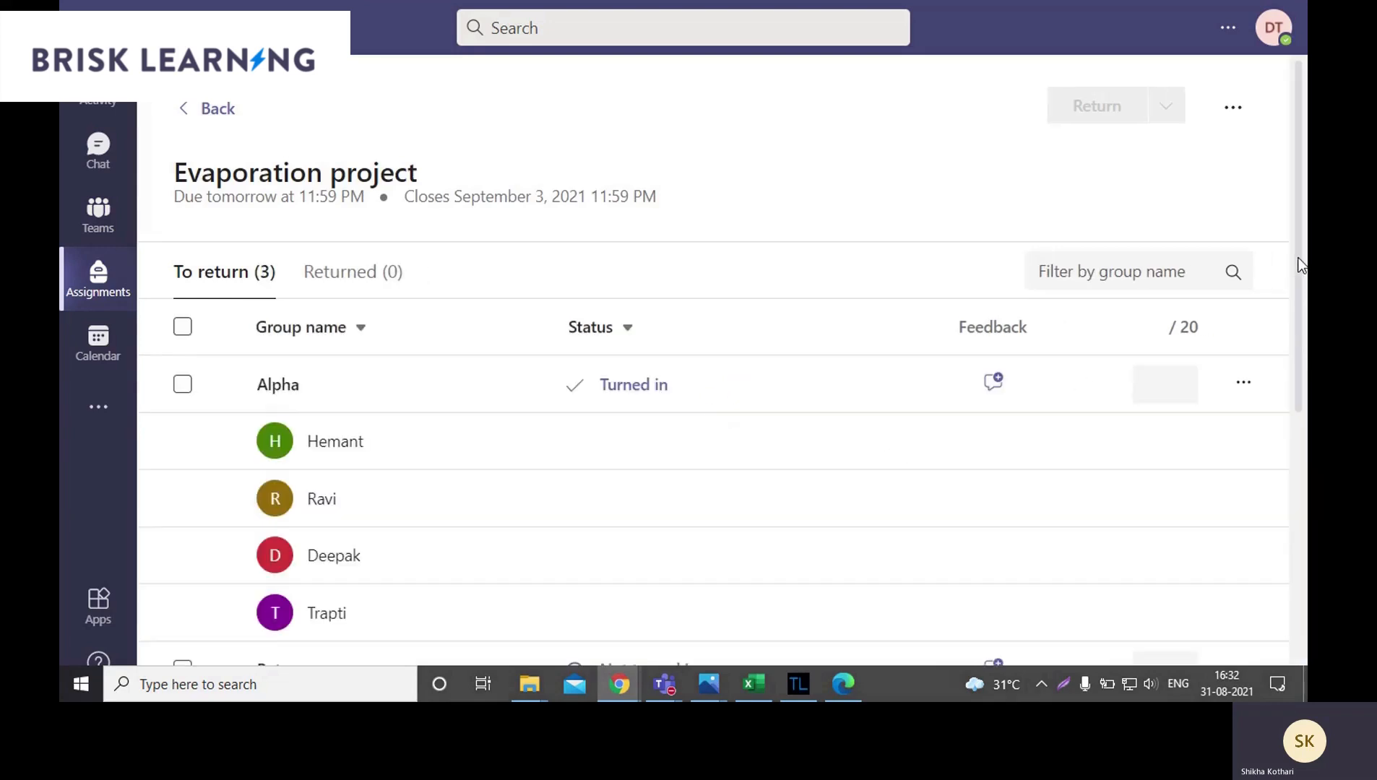
{"action": "left_click_drag", "start_coordinate": [1302, 266], "coordinate": [1306, 377]}
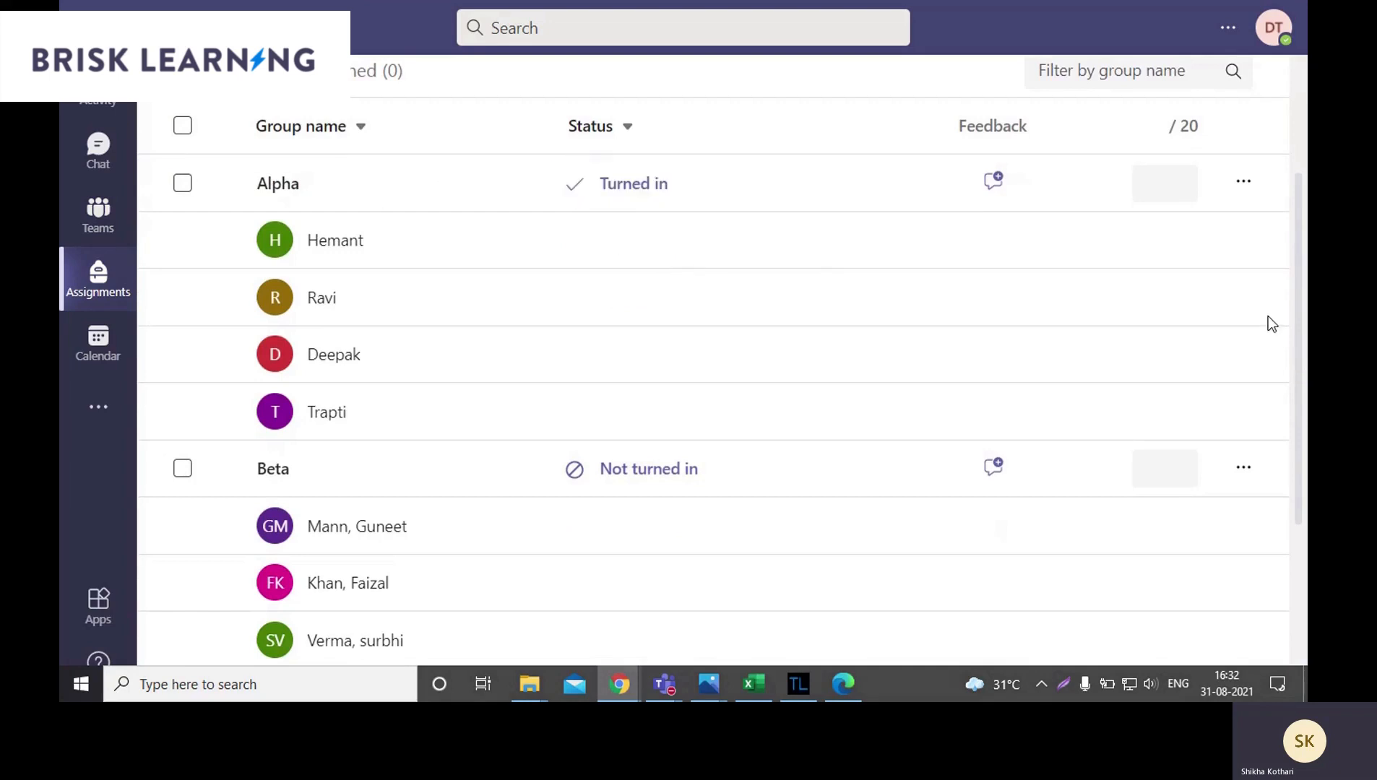
{"action": "scroll", "coordinate": [1282, 323], "scroll_direction": "down", "scroll_amount": 4}
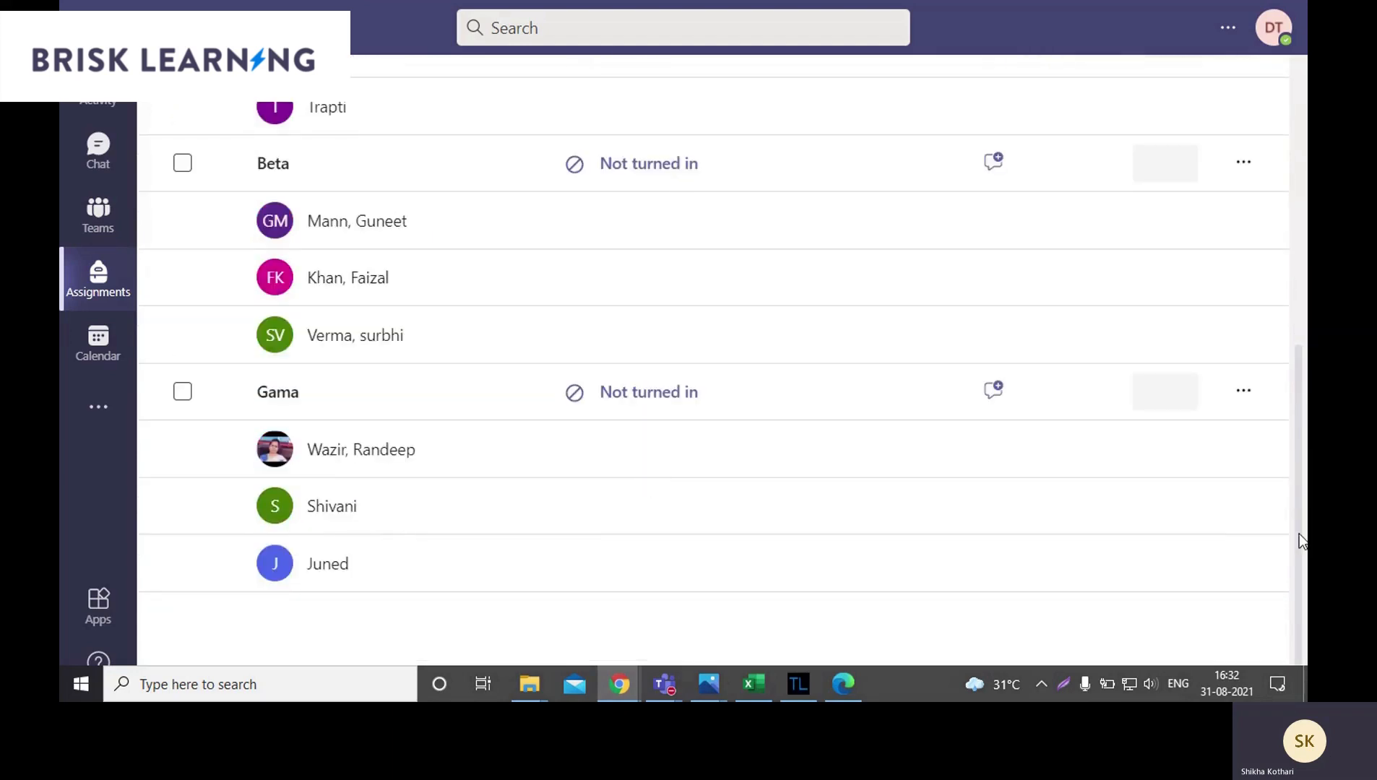
{"action": "scroll", "coordinate": [723, 361], "scroll_direction": "up", "scroll_amount": 5}
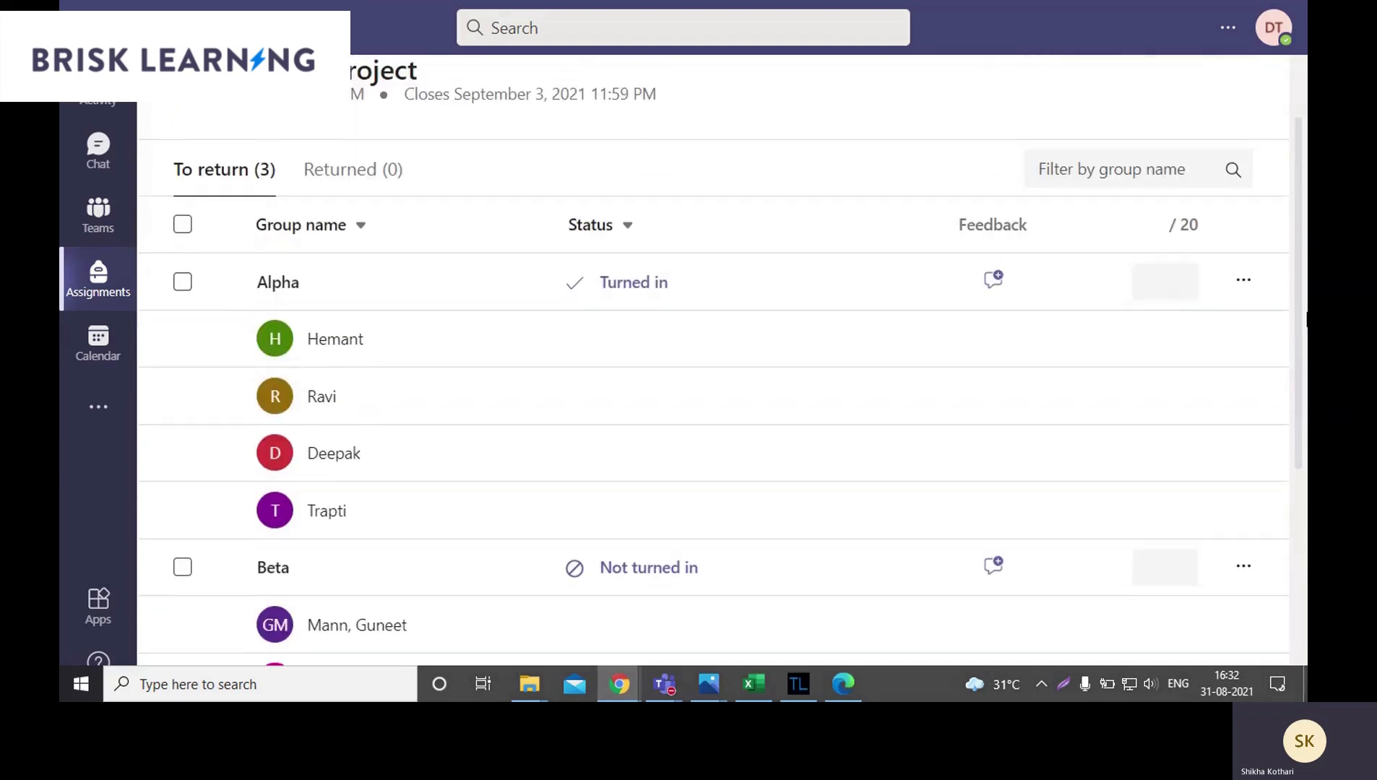
- Open the Alpha group's turned-in work and view the list of groups available for review
{"action": "left_click", "coordinate": [607, 283]}
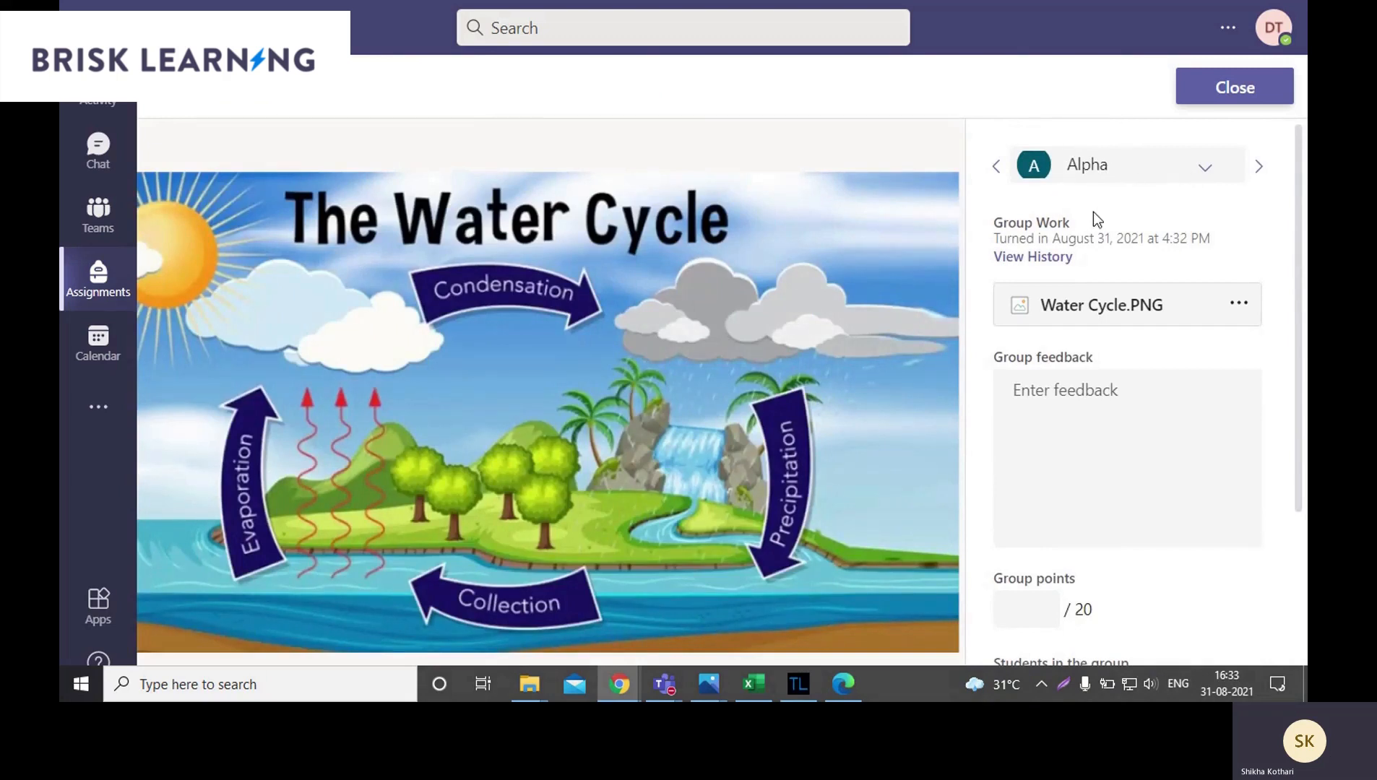
{"action": "left_click", "coordinate": [1204, 170]}
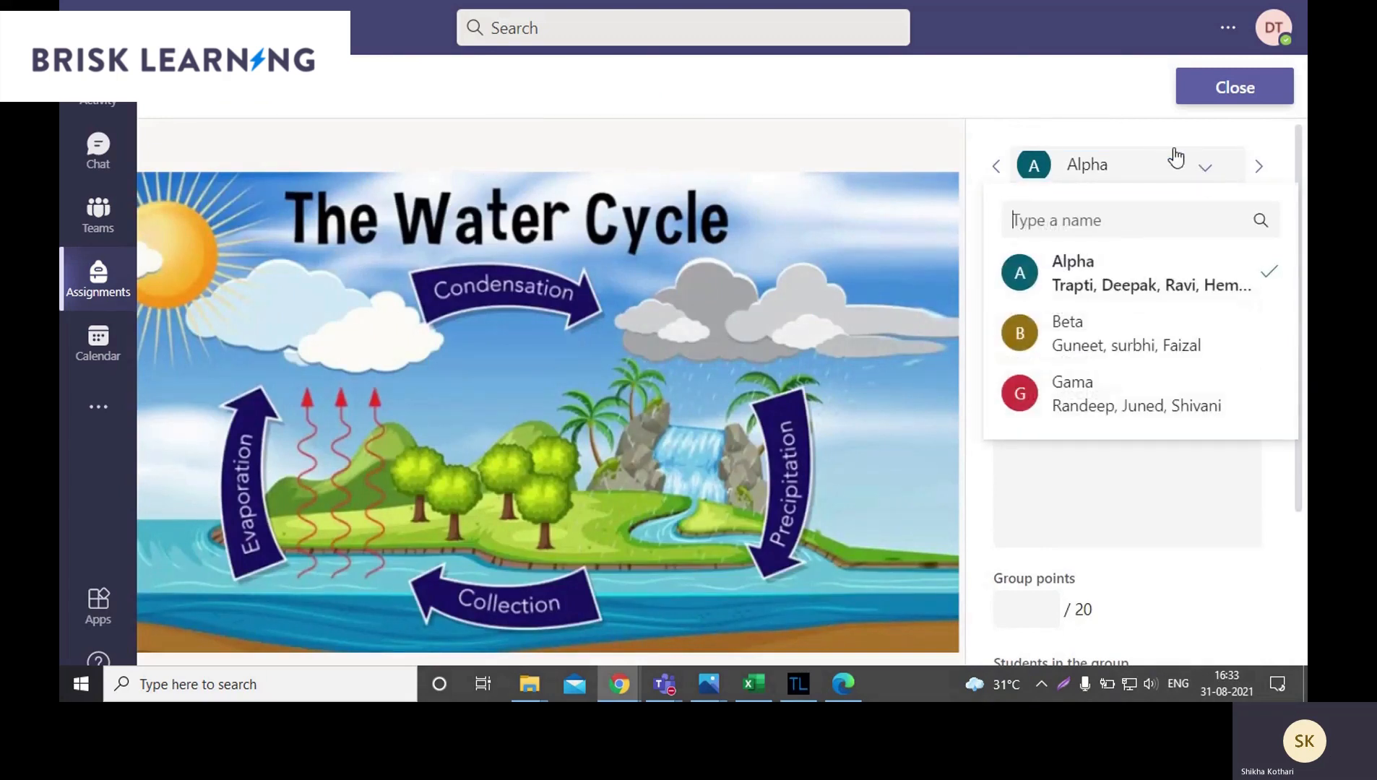
{"action": "left_click", "coordinate": [1155, 130]}
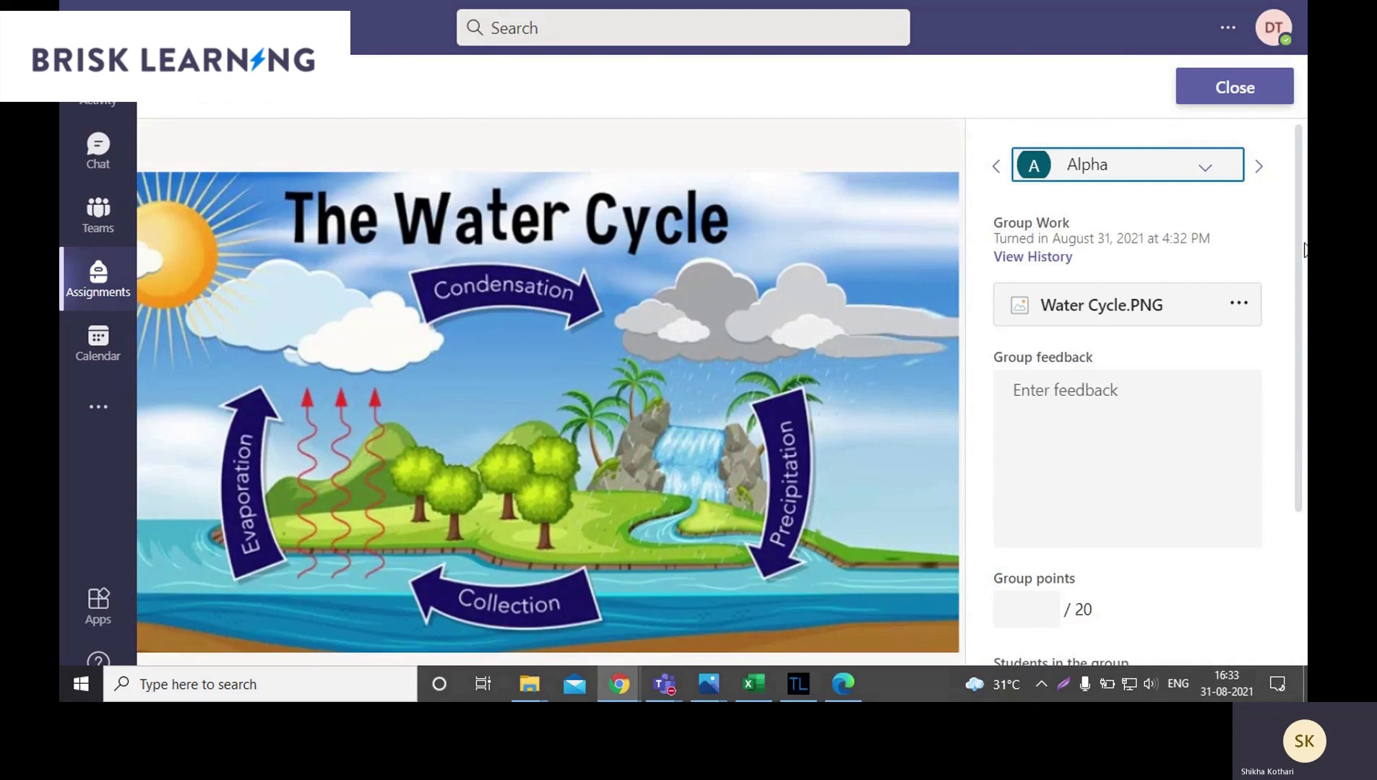